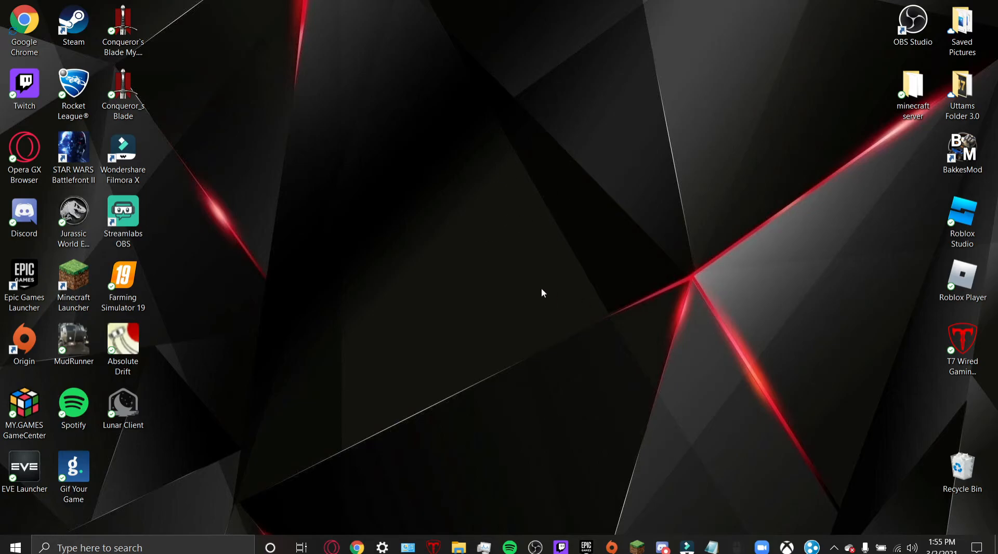
left_click(535, 548)
left_click_drag(445, 16, 501, 32)
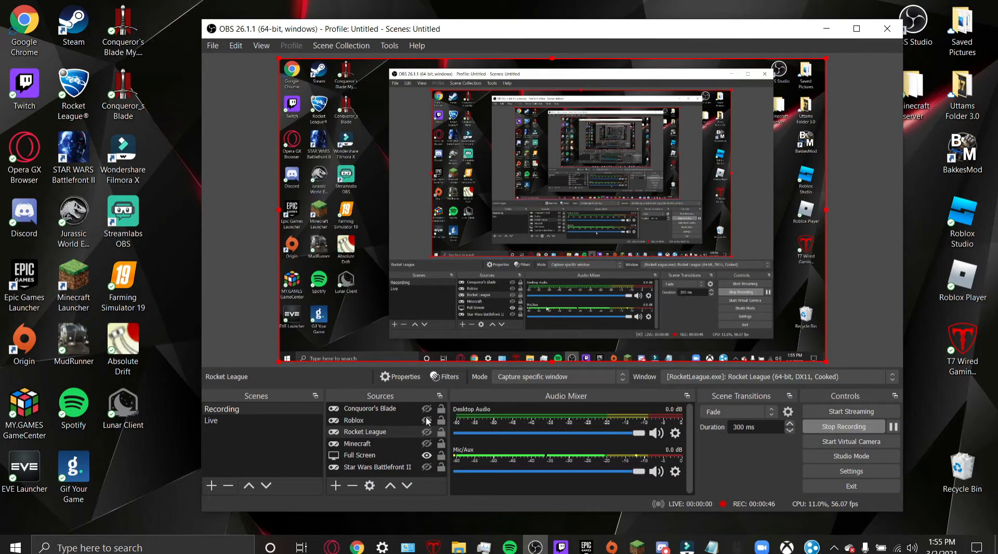
left_click(251, 423)
left_click(826, 29)
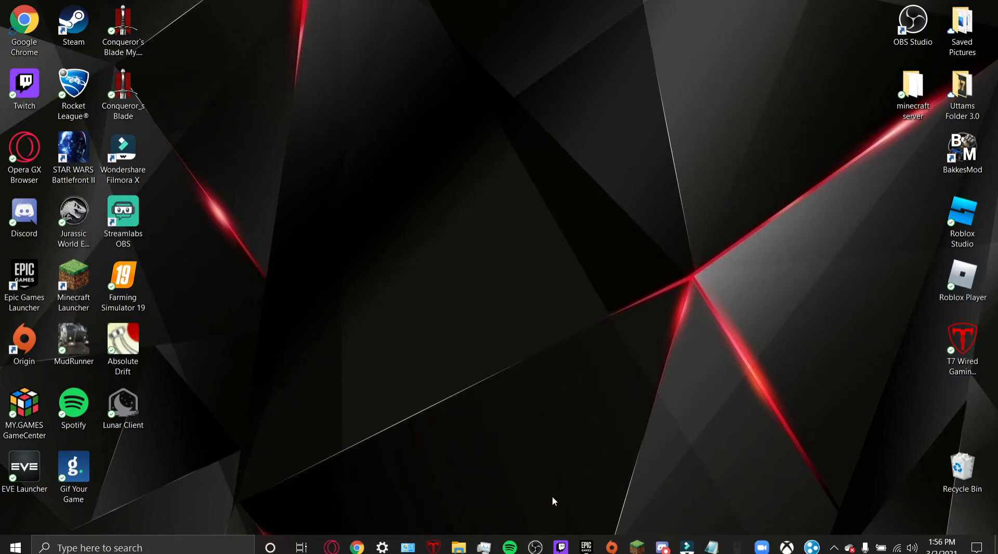
Bring up the OBS Studio window and reposition it on the desktop.
left_click(535, 548)
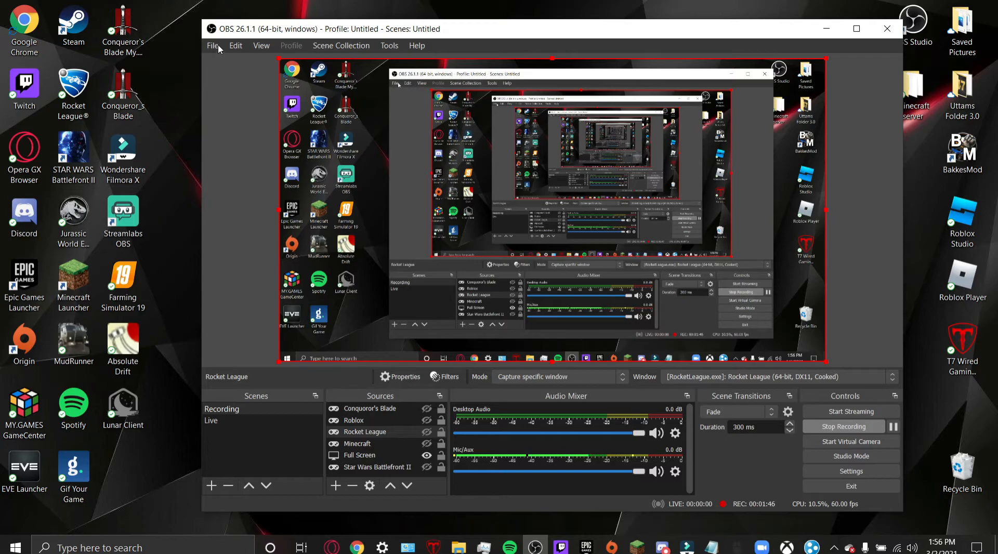
left_click_drag(344, 30, 324, 25)
Open a new Chrome window, maximize it, and go to obsproject.com.
mouse_move(367, 549)
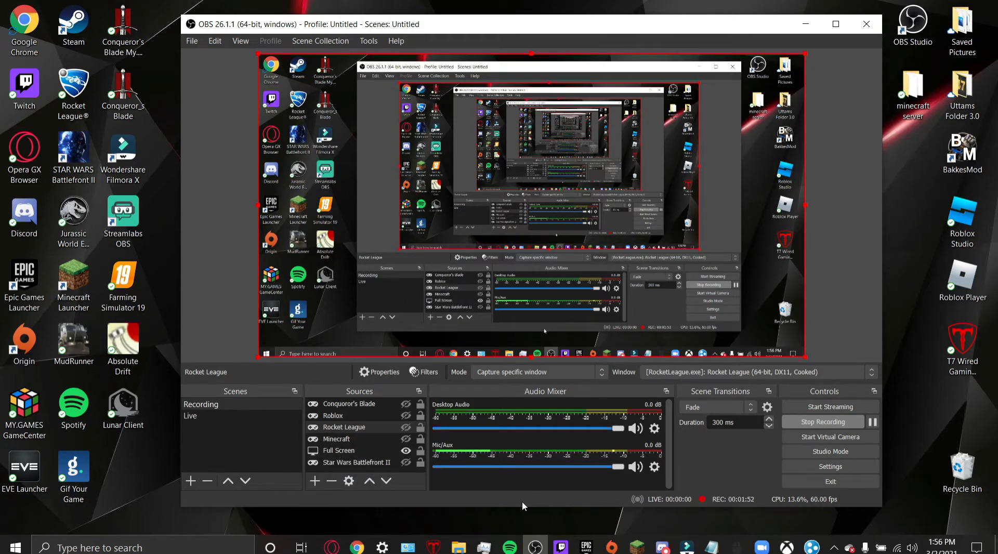
right_click(363, 545)
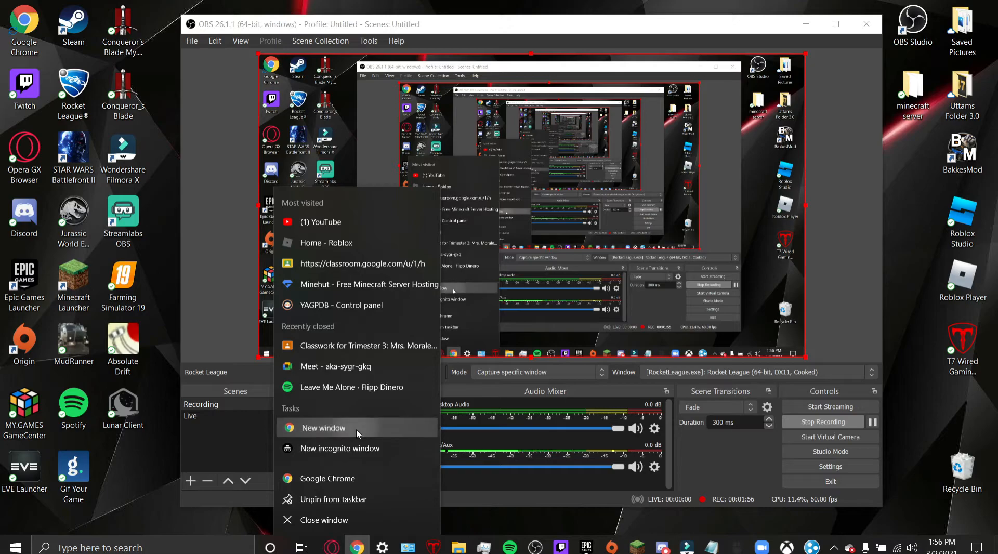
left_click(357, 429)
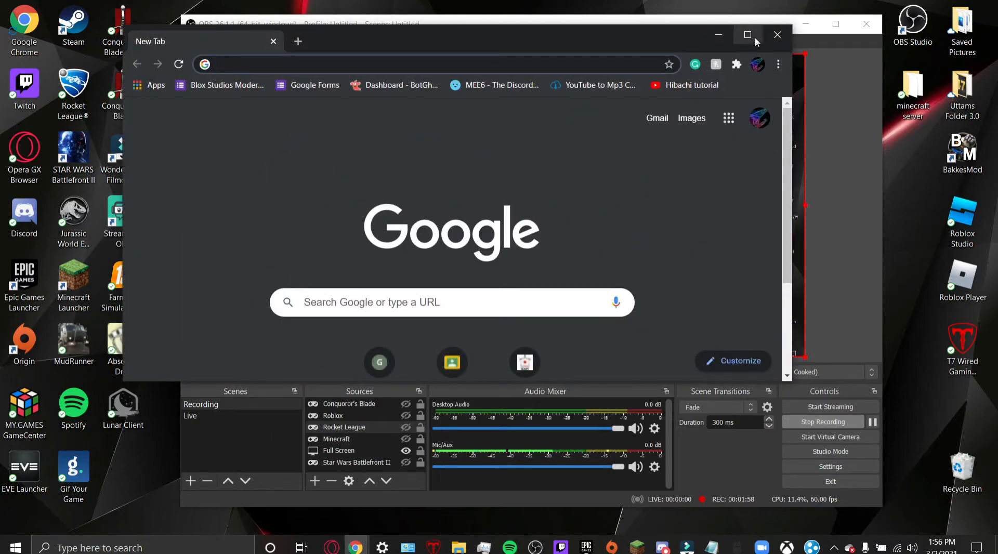
left_click(748, 35)
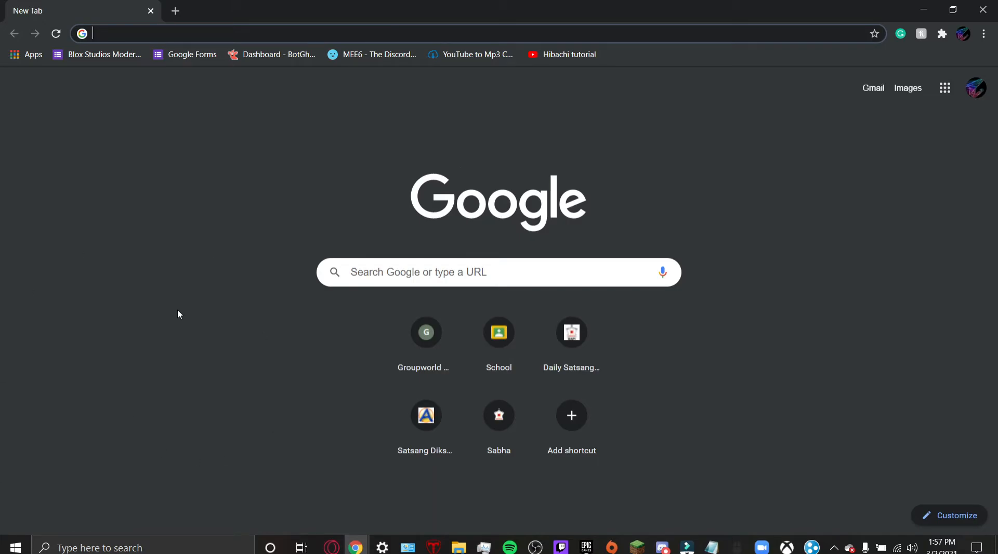
type("obs")
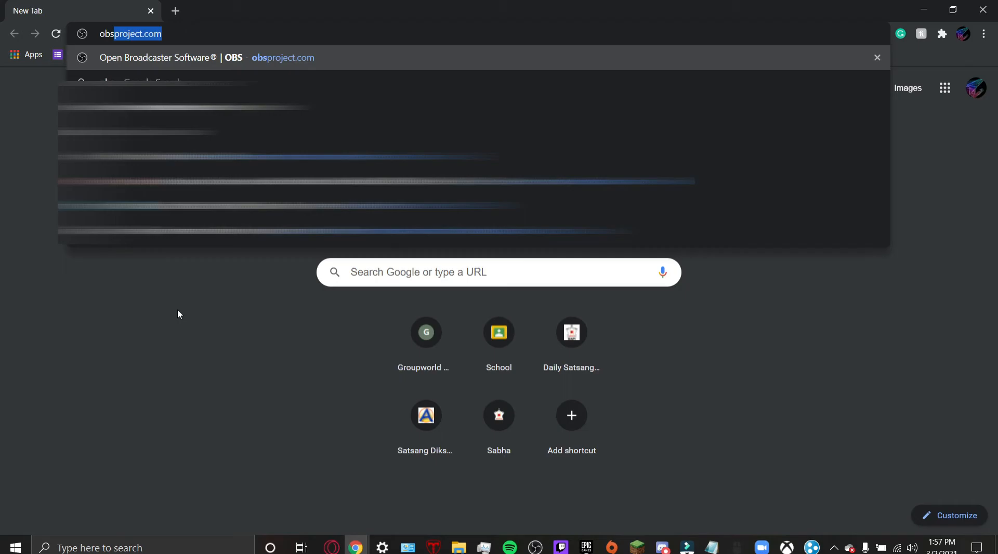
type("pro")
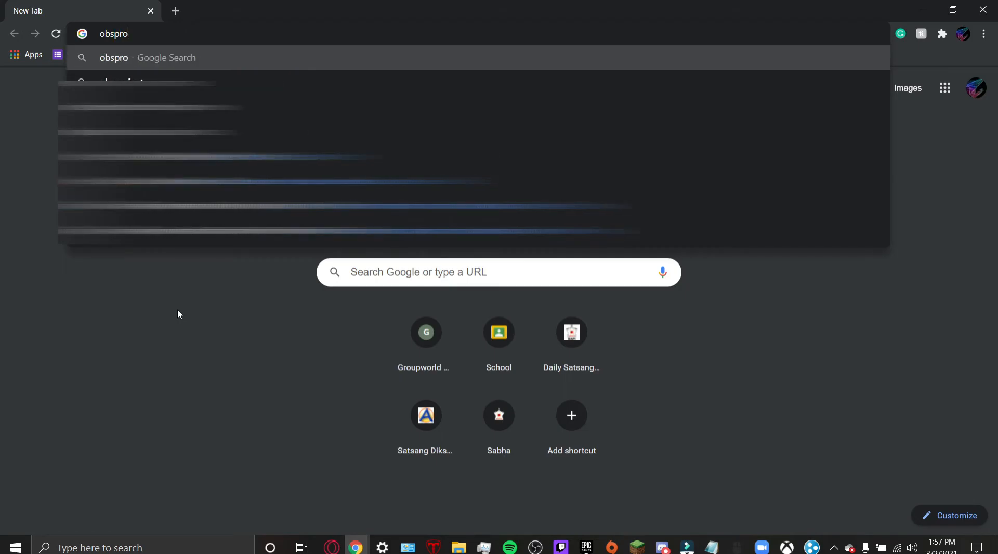
type("ject.com")
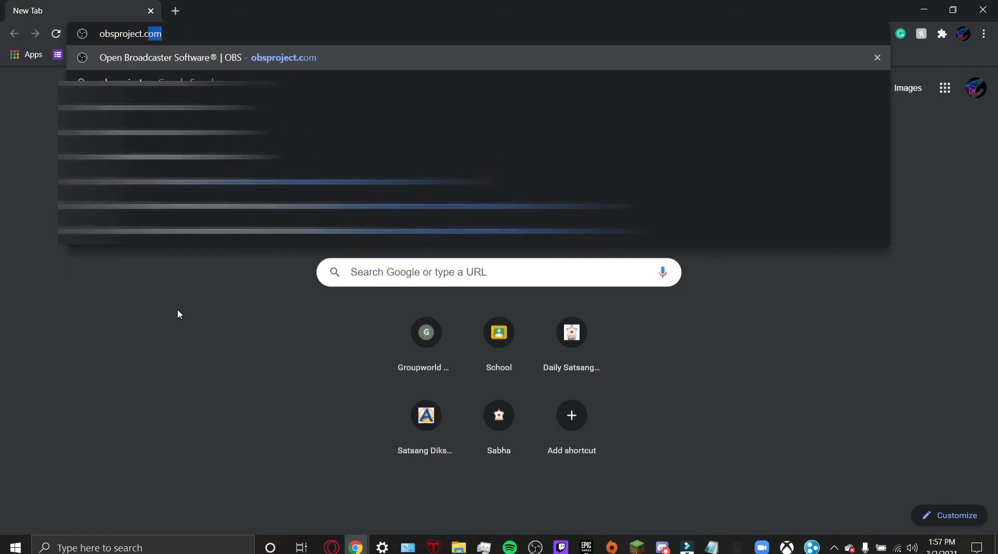
key("Return")
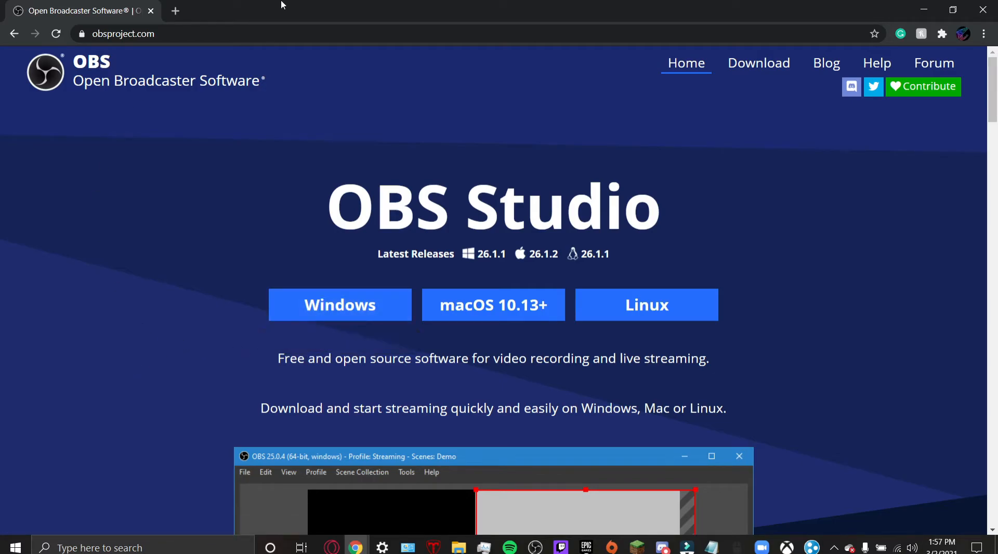
Look over the OBS Studio home page with its platform downloads and close the browser window.
scroll(186, 382, "down", 8)
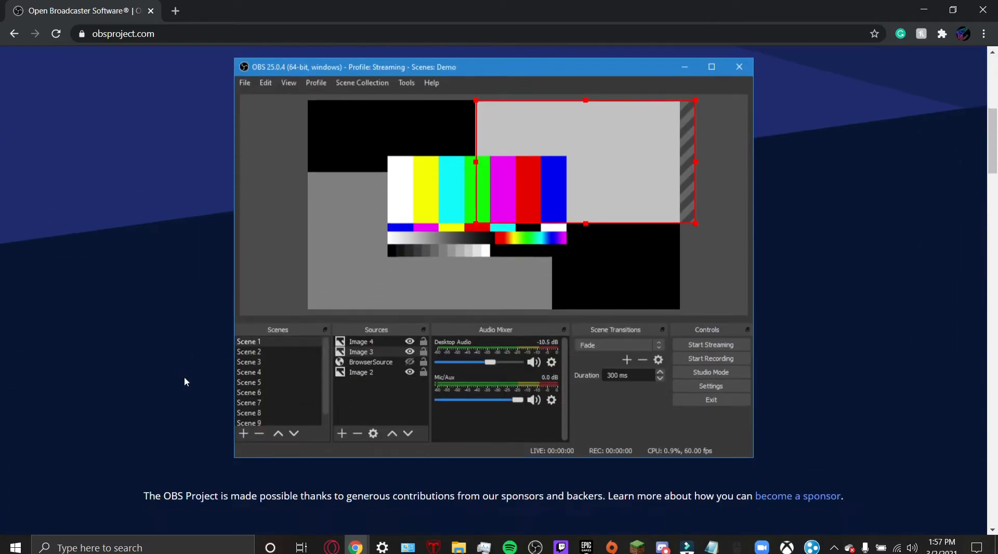
scroll(184, 381, "up", 8)
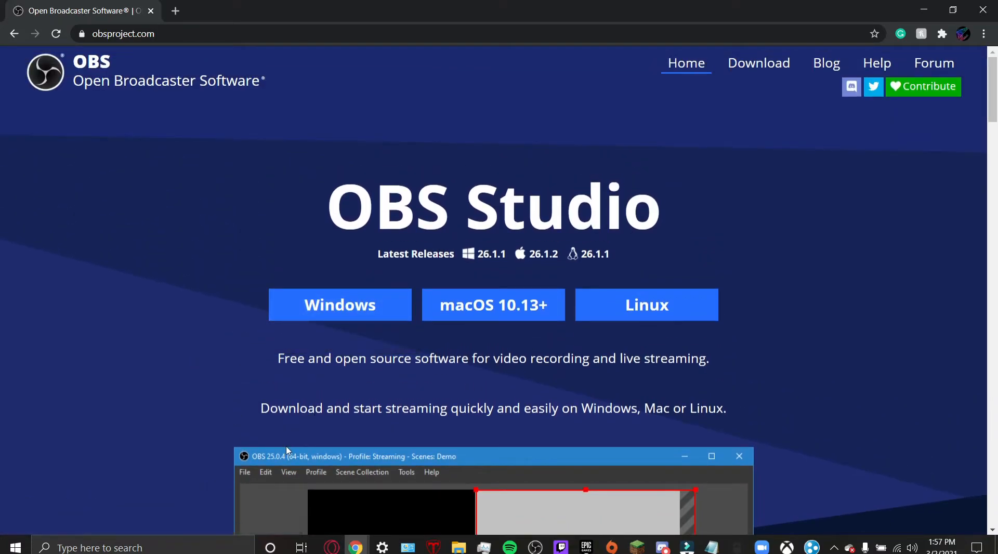
scroll(548, 432, "down", 5)
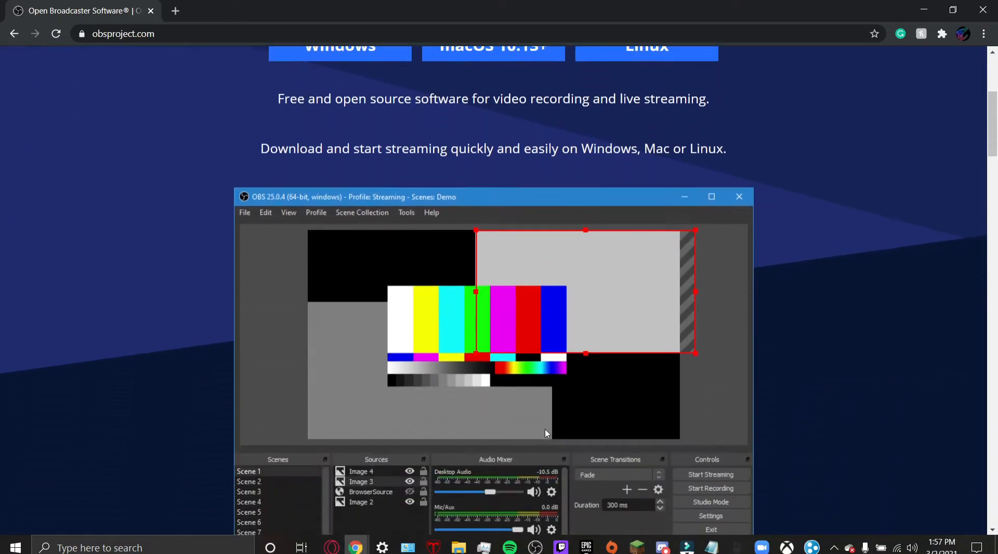
scroll(545, 431, "down", 7)
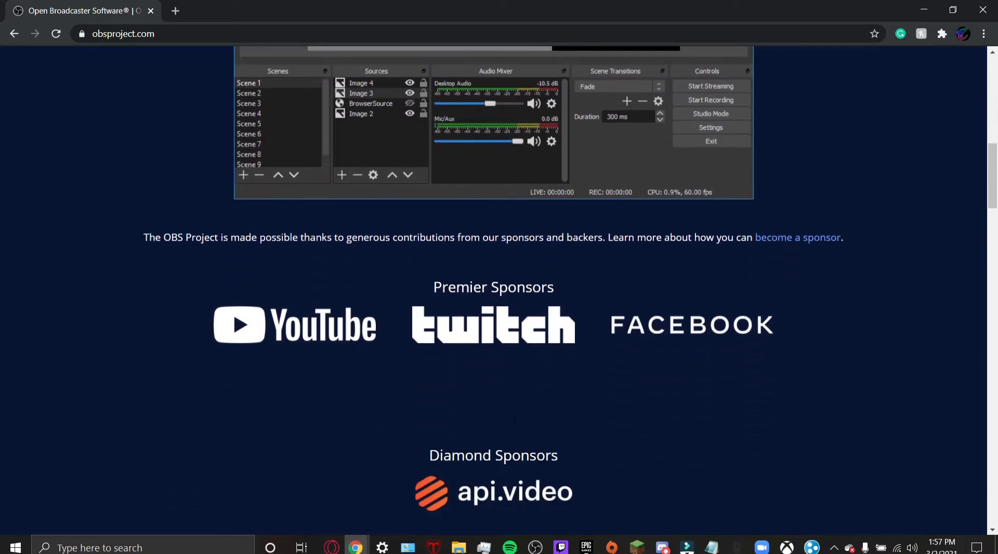
scroll(514, 425, "up", 15)
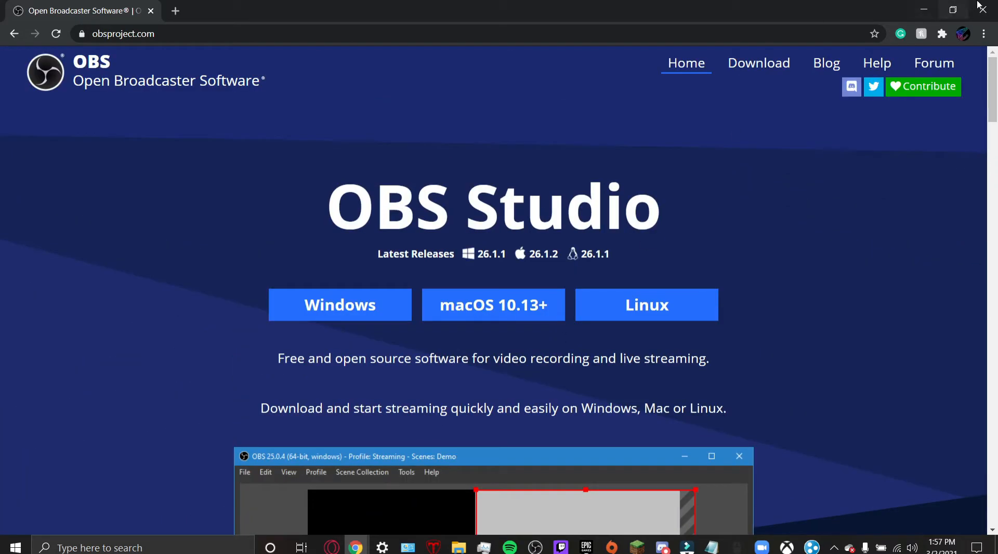
left_click(989, 8)
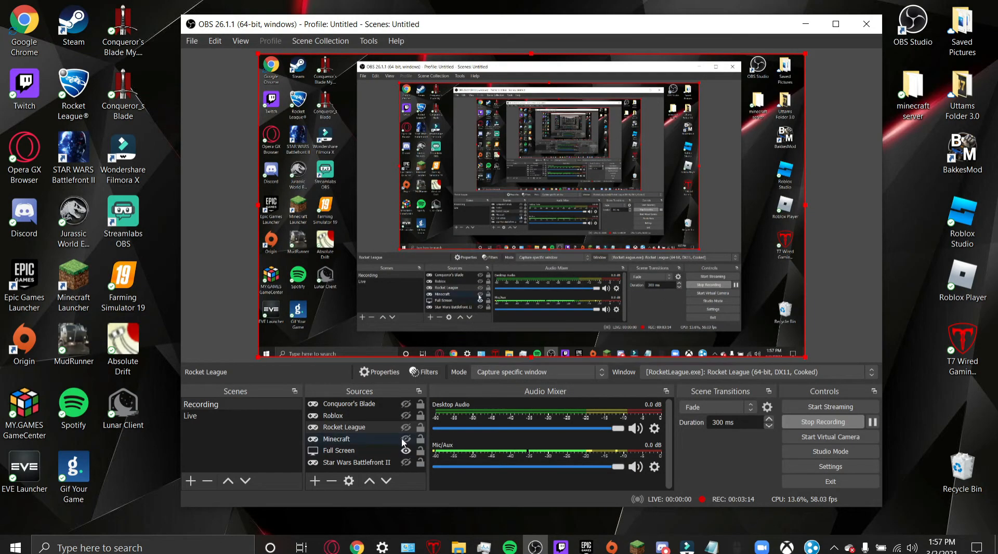
right_click(250, 441)
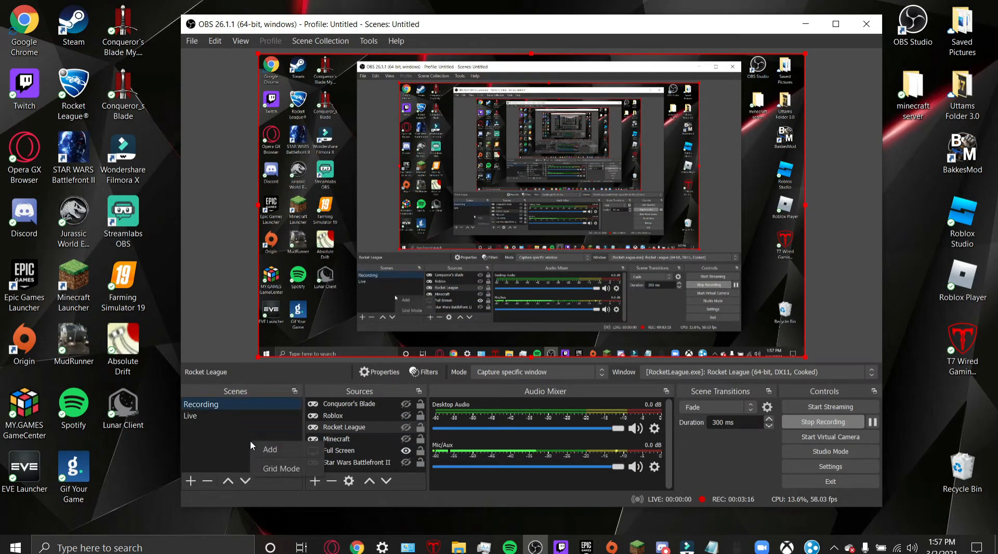
left_click(275, 450)
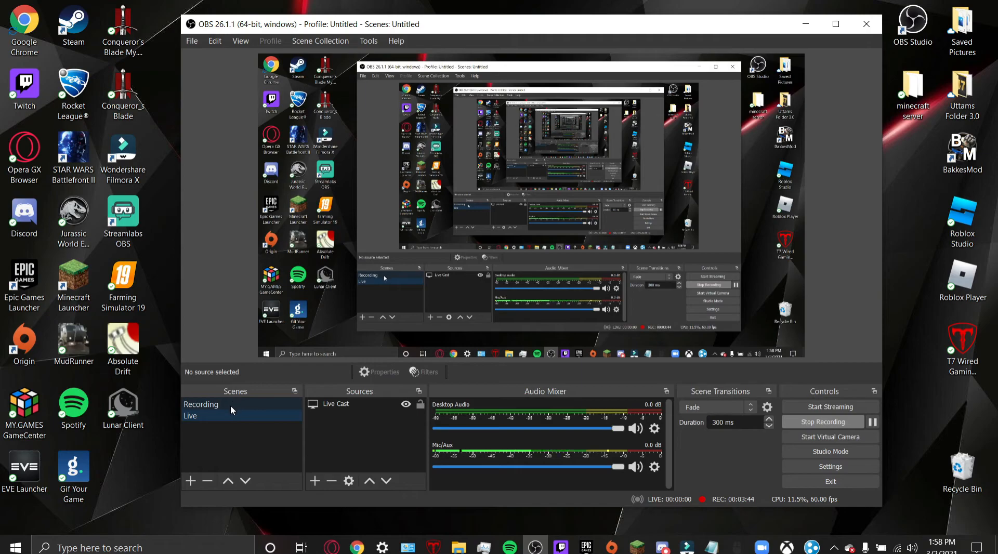
left_click(214, 242)
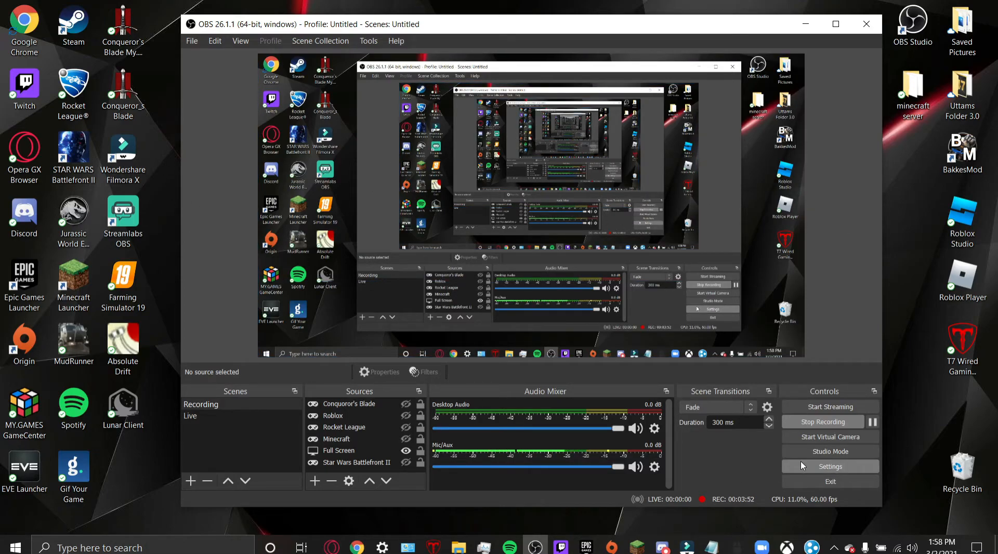
Open the OBS settings, review the stream service and streaming output options, and bring up the recording output options.
left_click(830, 466)
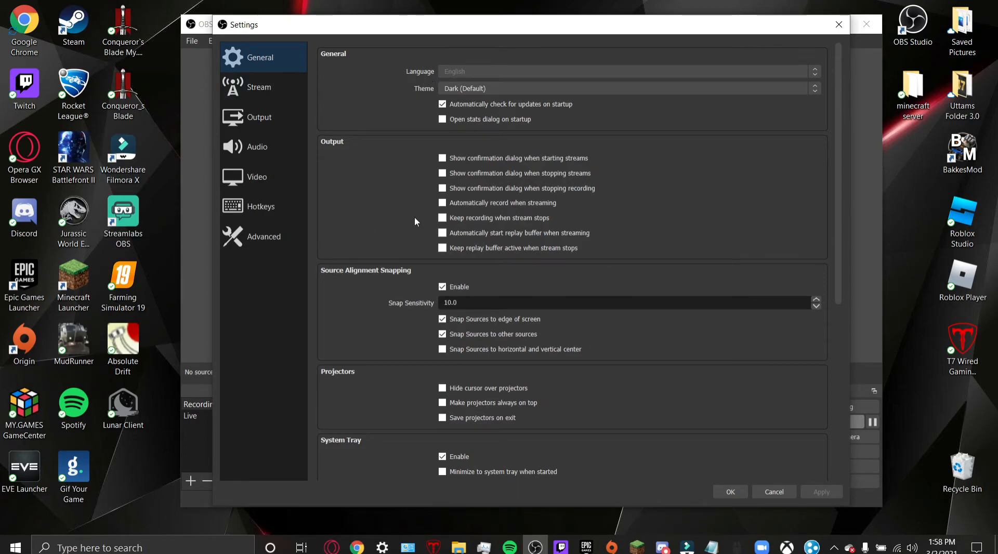
left_click(267, 95)
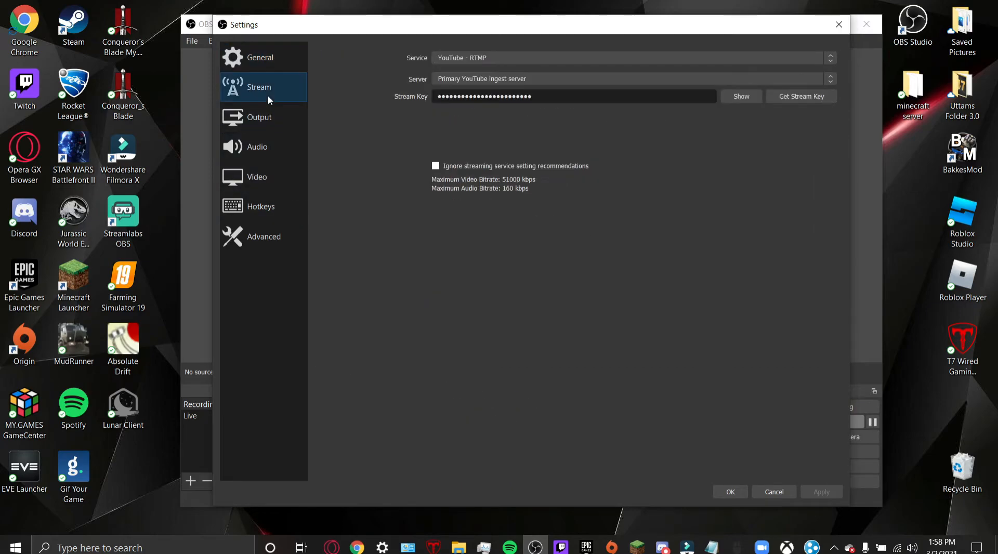
left_click(284, 121)
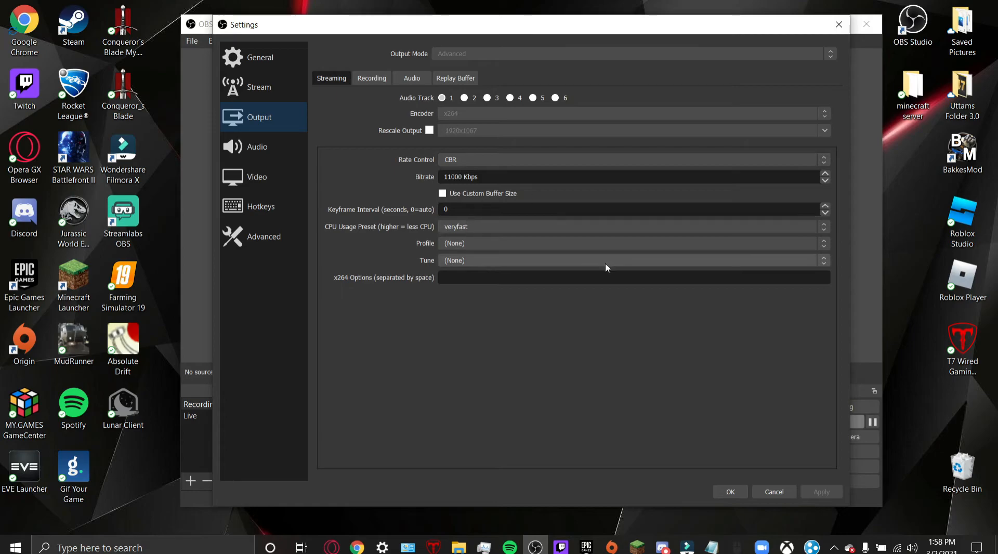
left_click(357, 75)
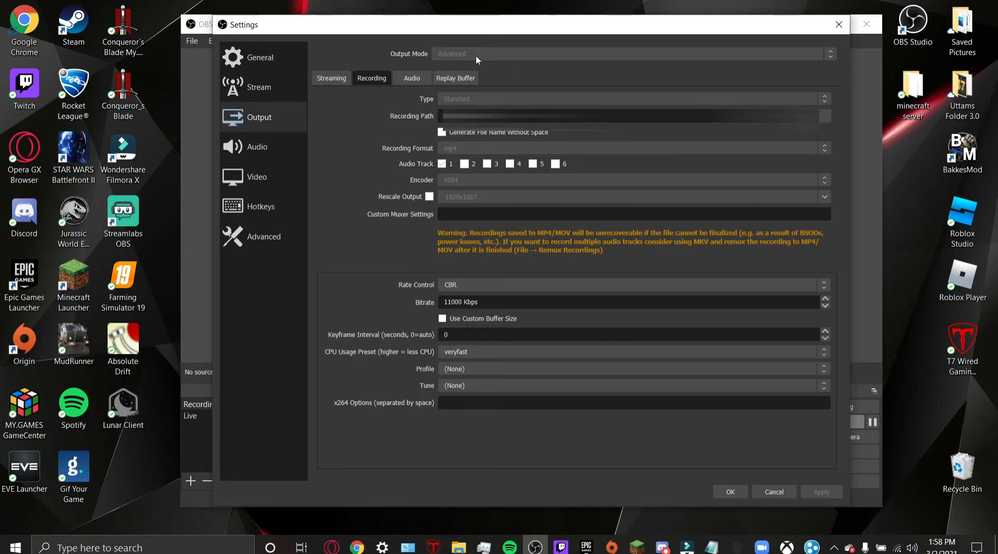
left_click(349, 81)
left_click(372, 79)
mouse_move(417, 28)
left_mouse_down()
mouse_move(407, 40)
mouse_move(409, 30)
left_mouse_up()
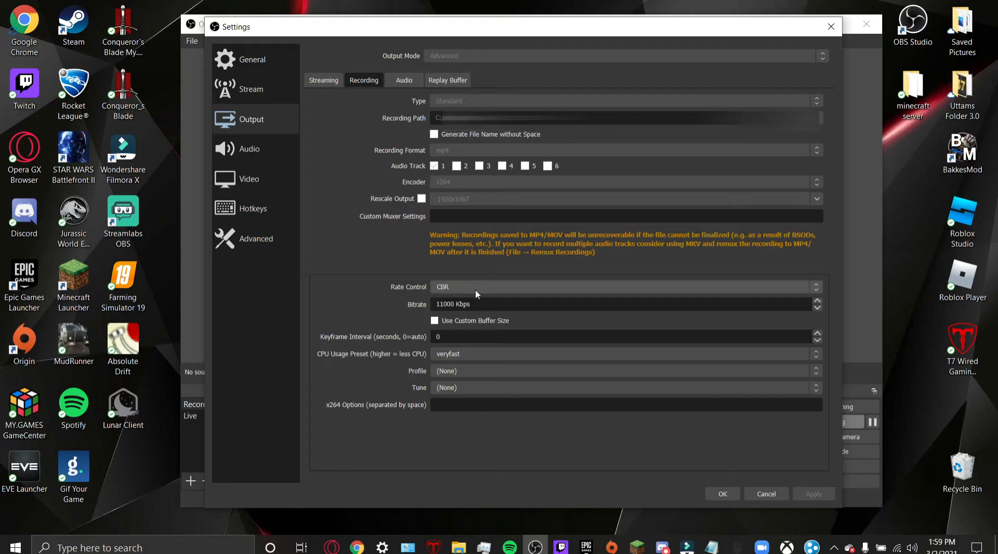
Select CBR rate control for recording and set the CPU usage preset to ultrafast.
left_click(450, 287)
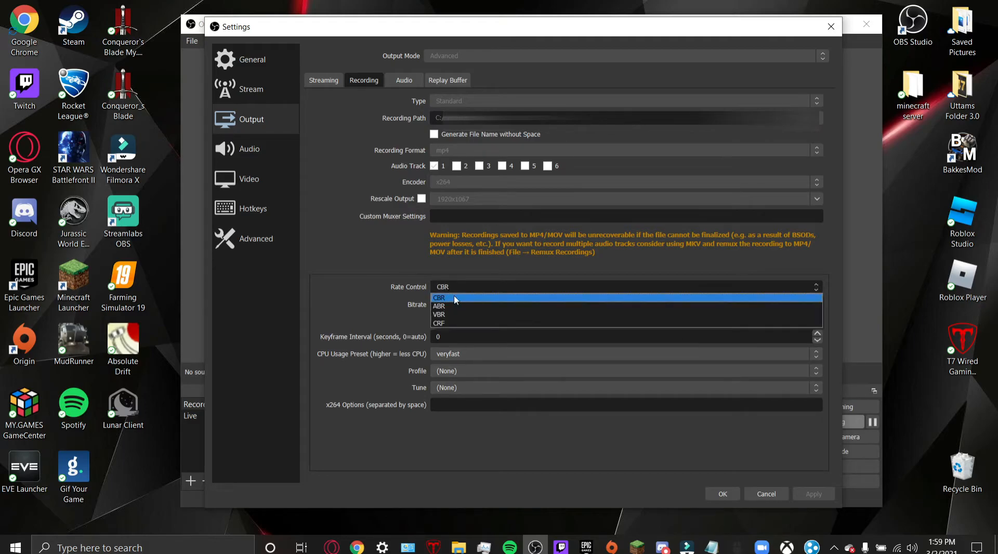
left_click(455, 298)
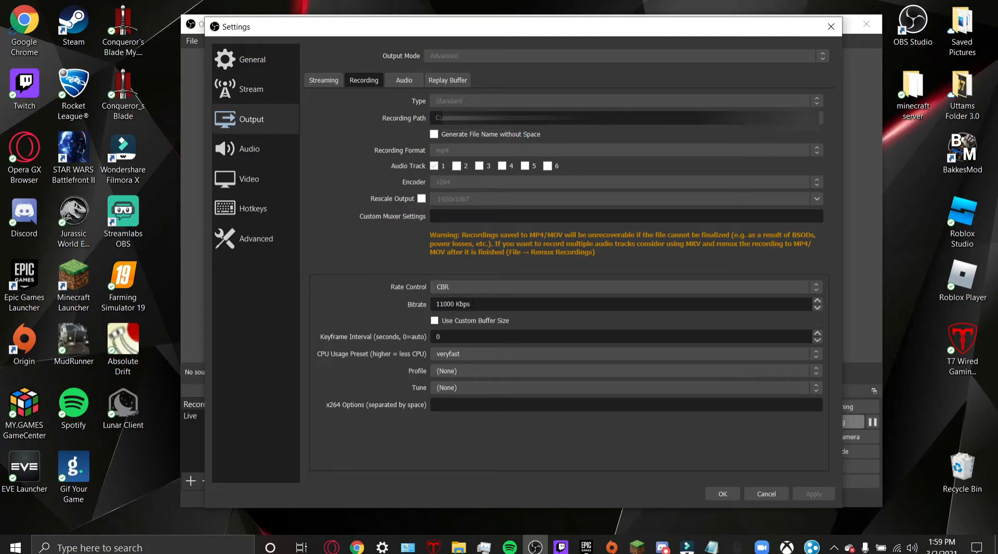
left_click_drag(481, 304, 348, 300)
left_click(447, 304)
left_click(474, 354)
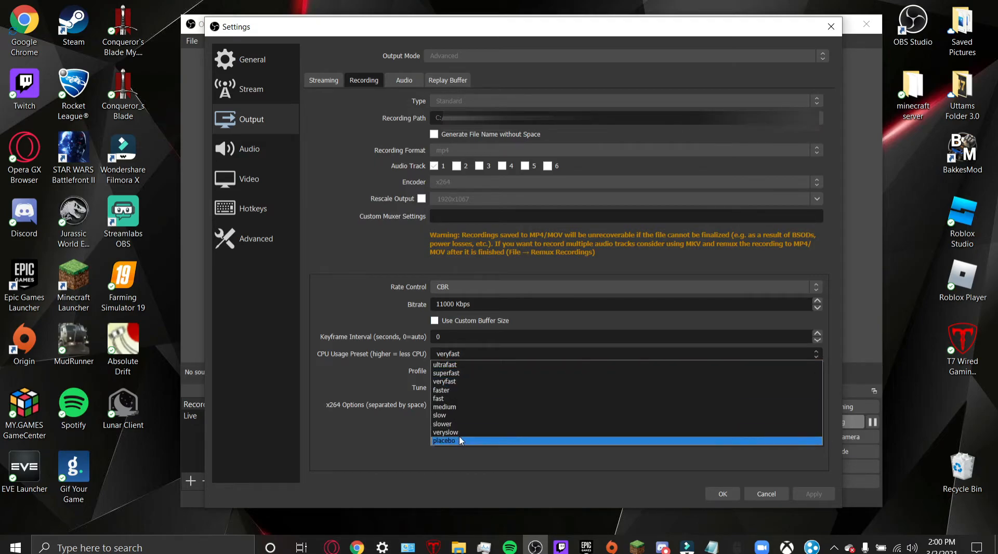
left_click(458, 364)
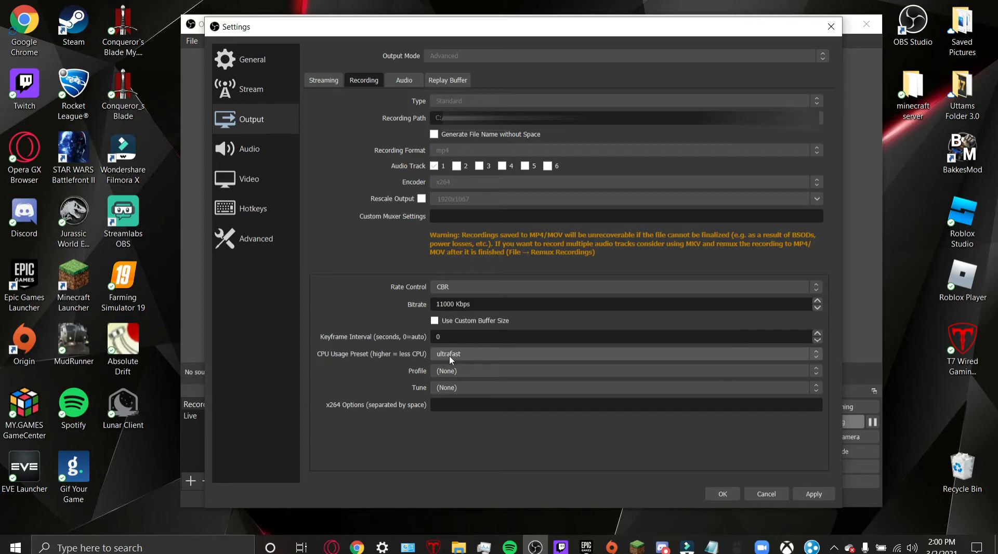
Look through the audio track, replay buffer and streaming output options.
left_click(404, 80)
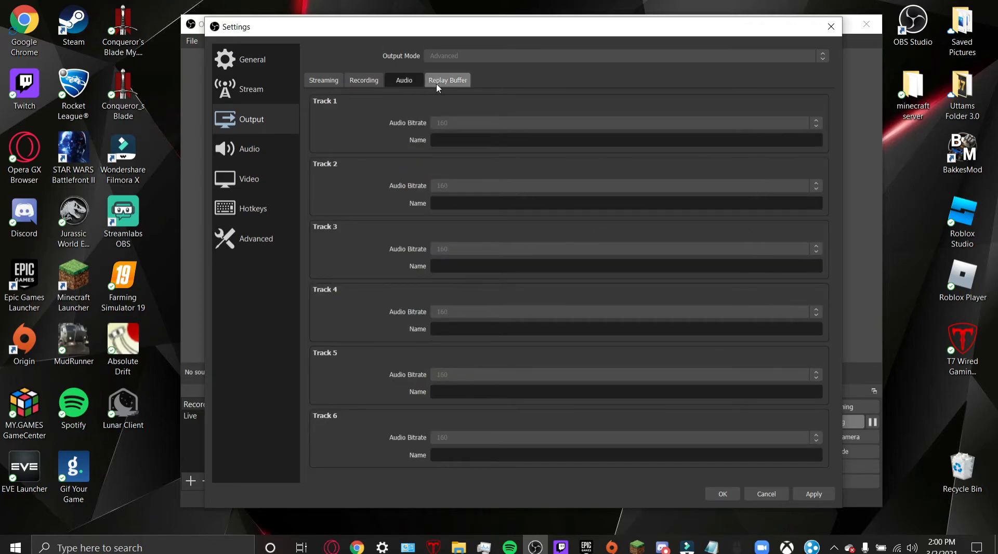
left_click(450, 82)
left_click(339, 80)
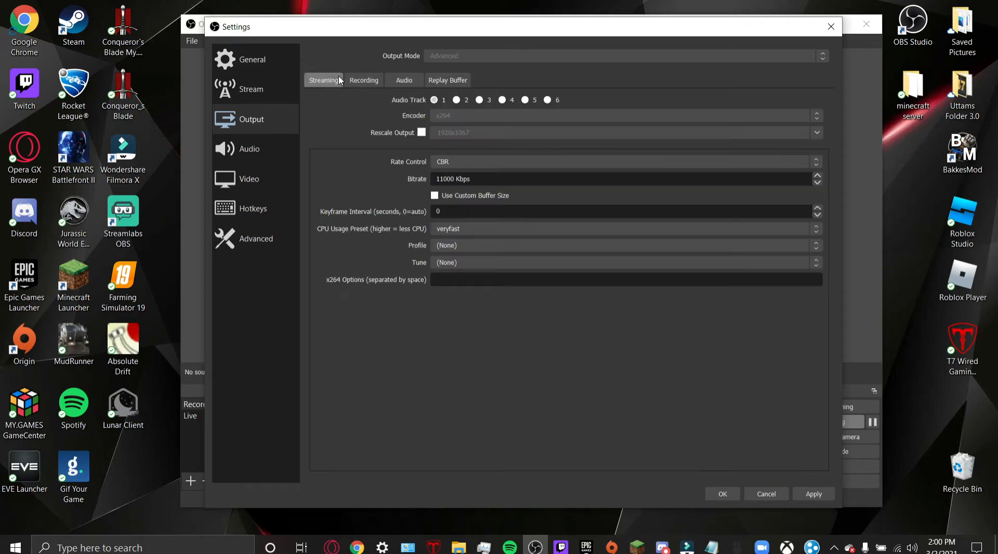
Review the desktop audio device choices in the audio settings and view the video settings.
left_click(250, 147)
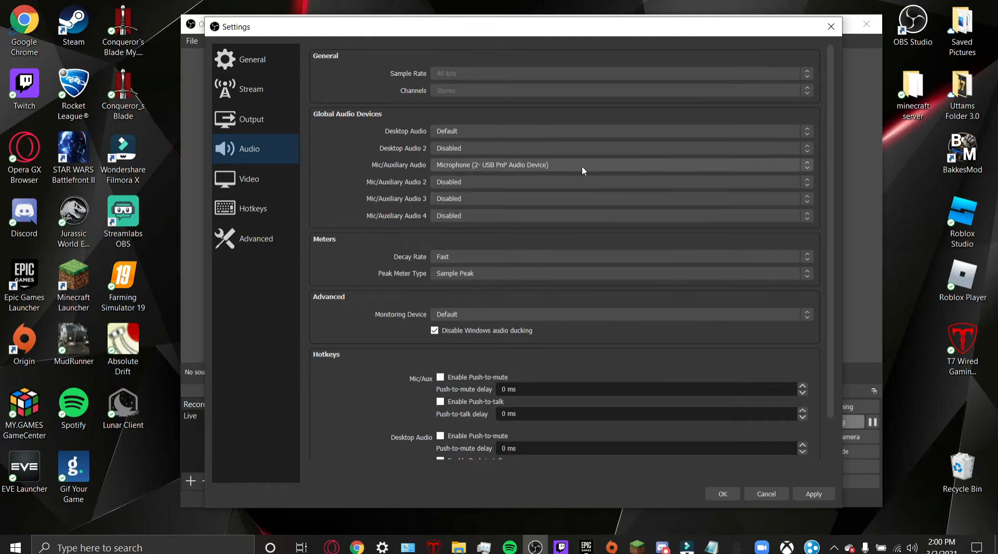
left_click(497, 129)
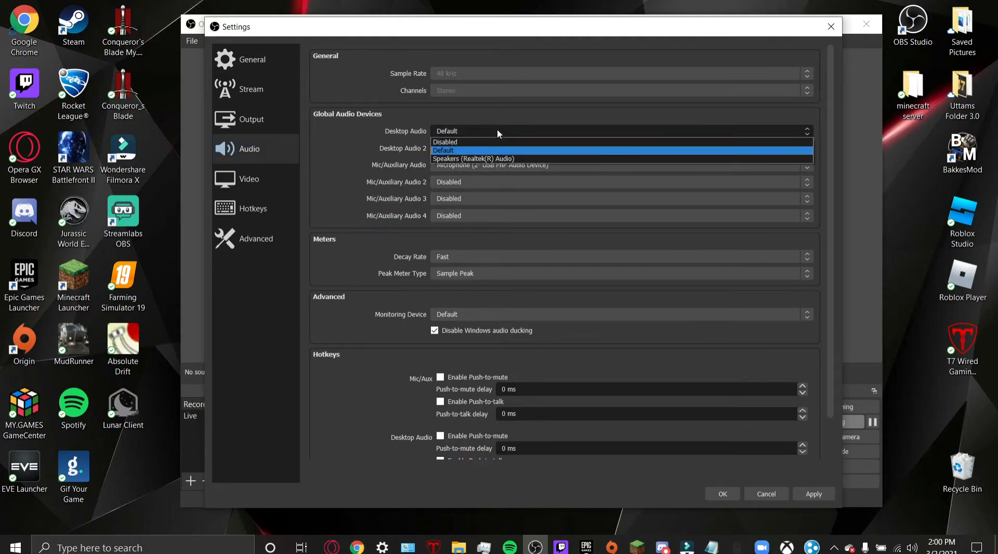
left_click(497, 134)
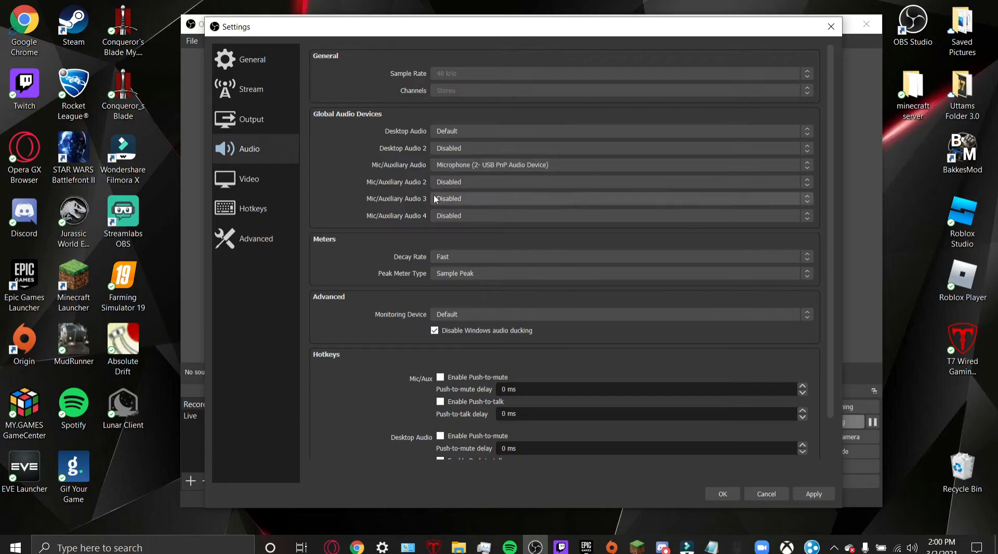
left_click(269, 181)
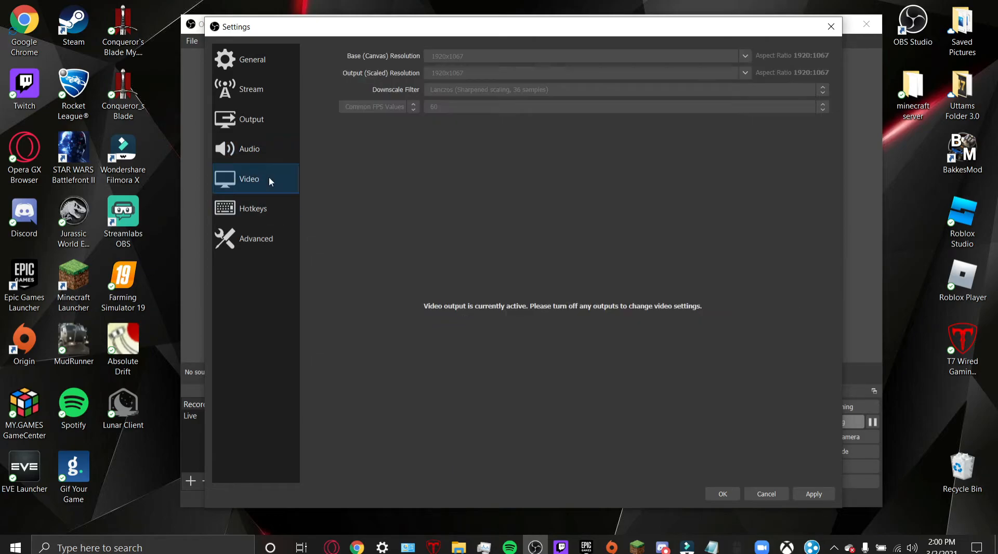
Review the hotkey assignments and the advanced settings for recording, stream delay and automatic reconnection.
left_click(277, 211)
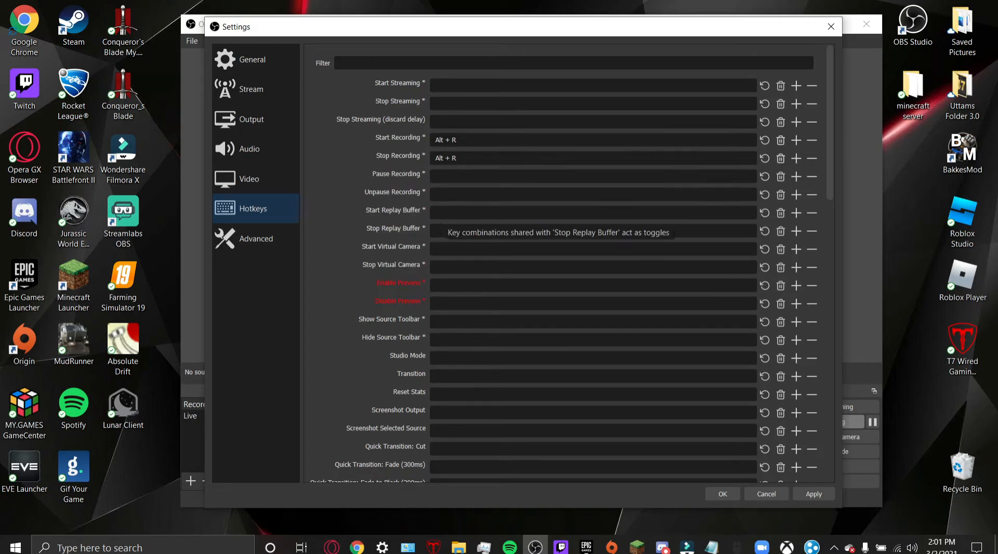
scroll(466, 384, "down", 2)
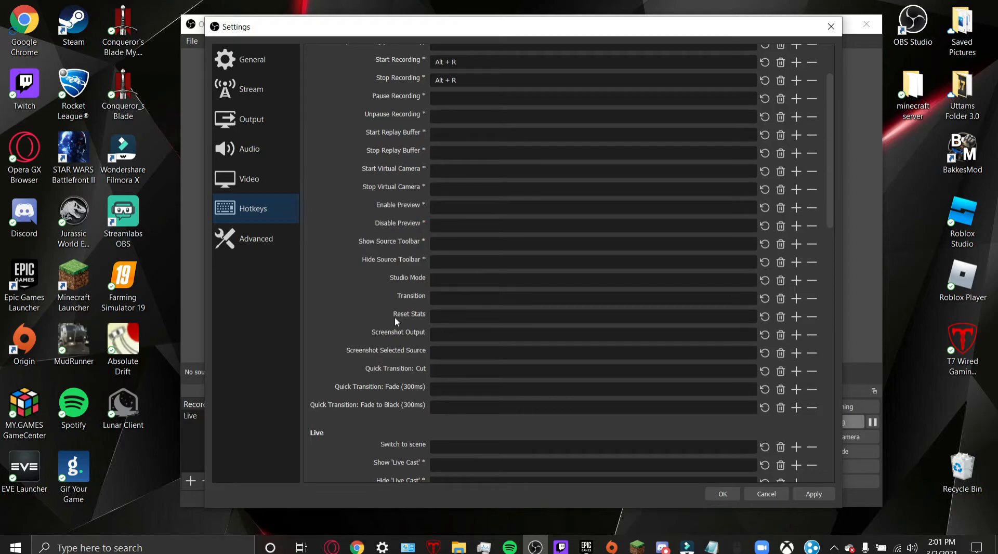
scroll(511, 190, "up", 2)
left_click(249, 238)
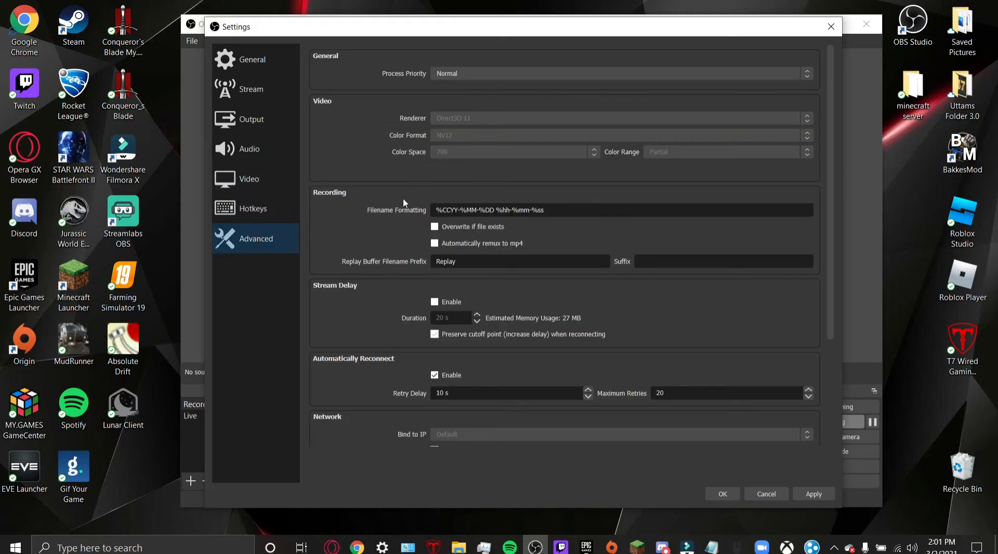
scroll(437, 316, "down", 4)
scroll(437, 316, "up", 6)
Return to the stream settings and look through the available streaming services, keeping YouTube - RTMP.
left_click(260, 86)
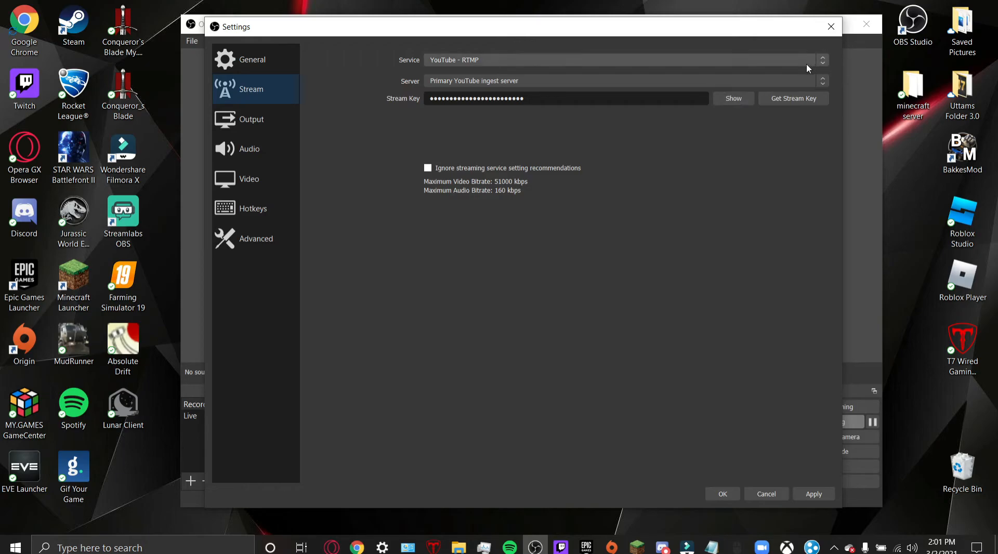
mouse_move(692, 31)
left_mouse_down()
mouse_move(660, 76)
mouse_move(682, 33)
left_mouse_up()
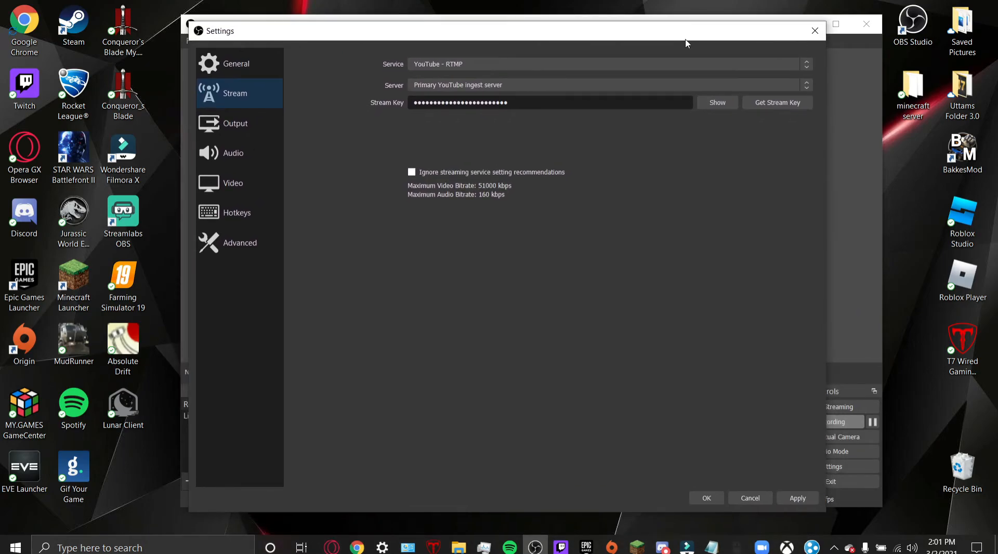
left_click(712, 67)
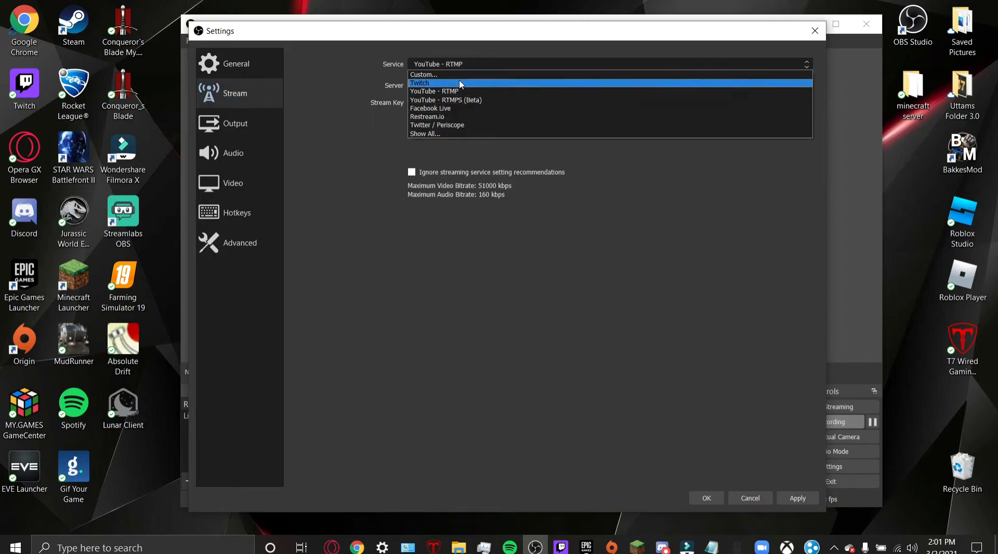
left_click(464, 64)
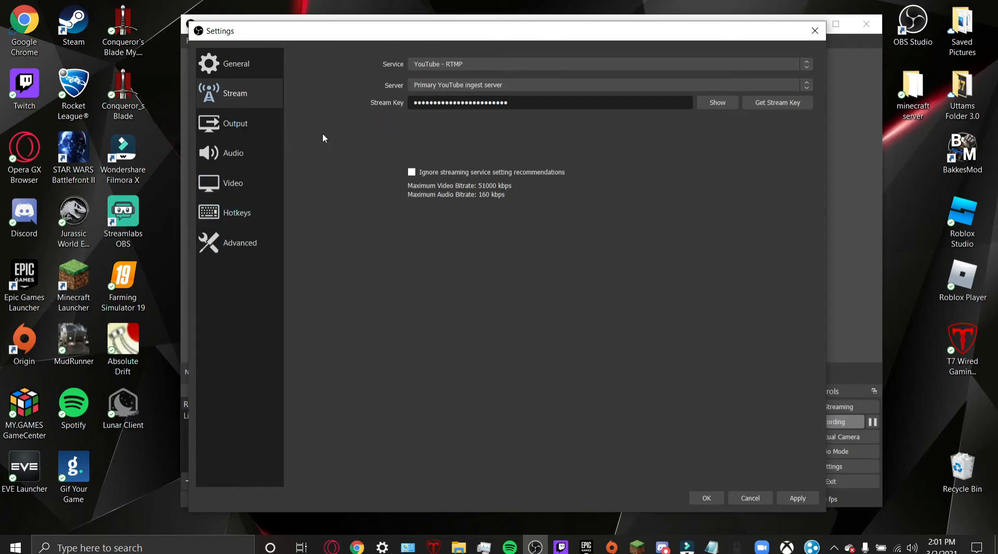
left_click(476, 66)
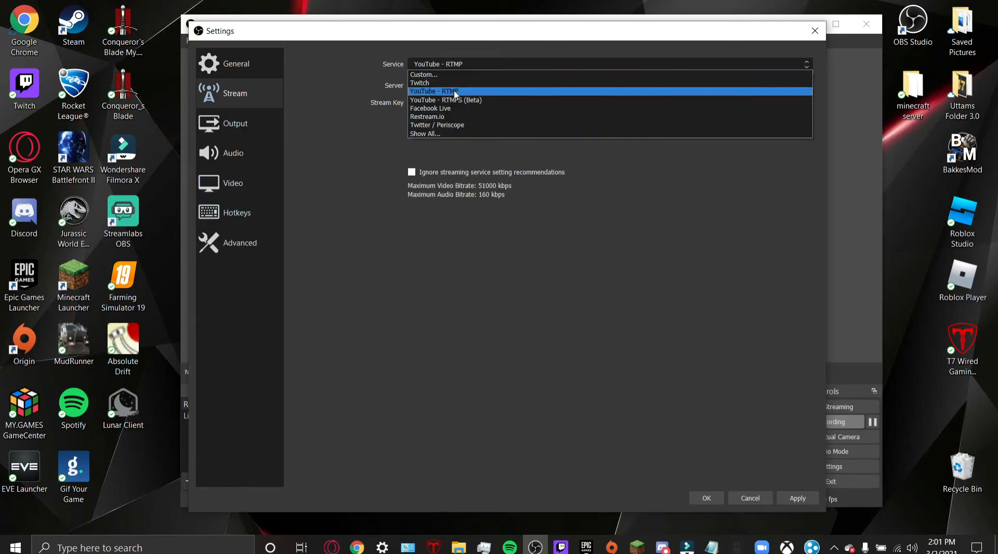
left_click(454, 66)
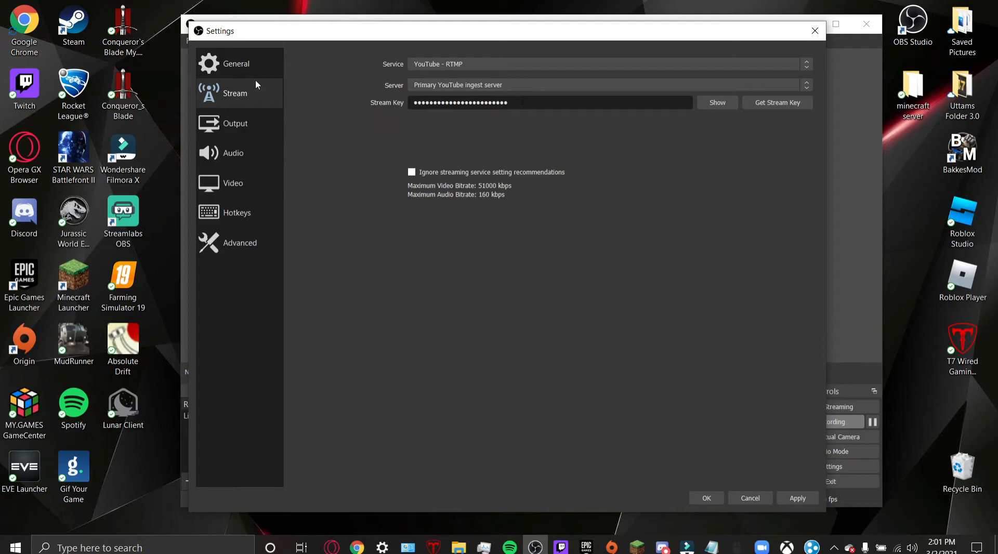
Look through the general settings and close the settings dialog with its changes accepted.
left_click(209, 69)
scroll(514, 338, "down", 9)
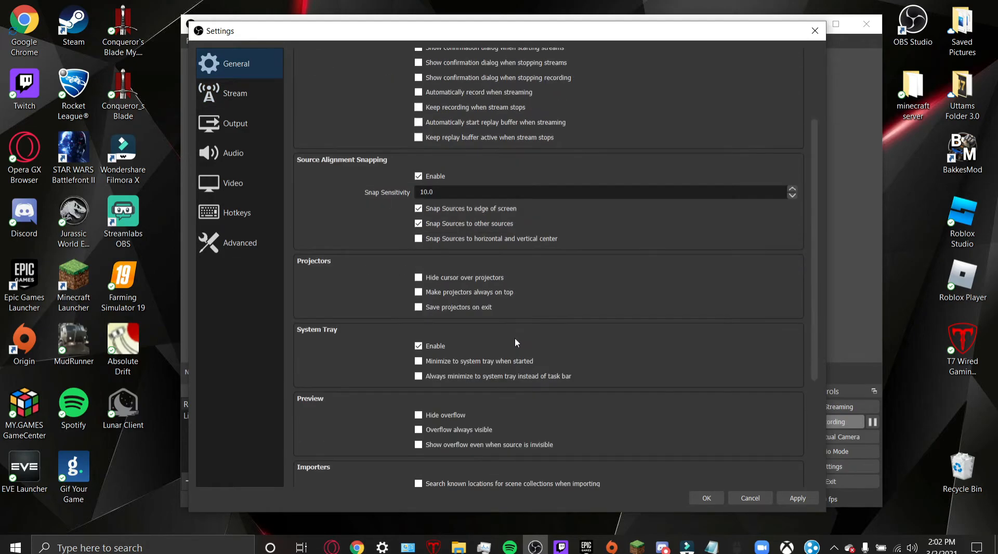
scroll(443, 351, "up", 5)
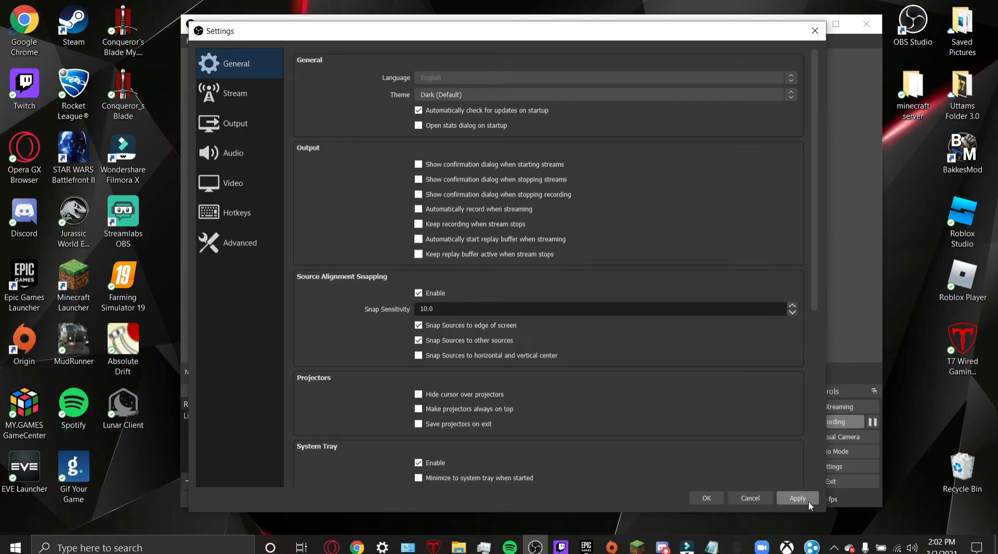
left_click(692, 500)
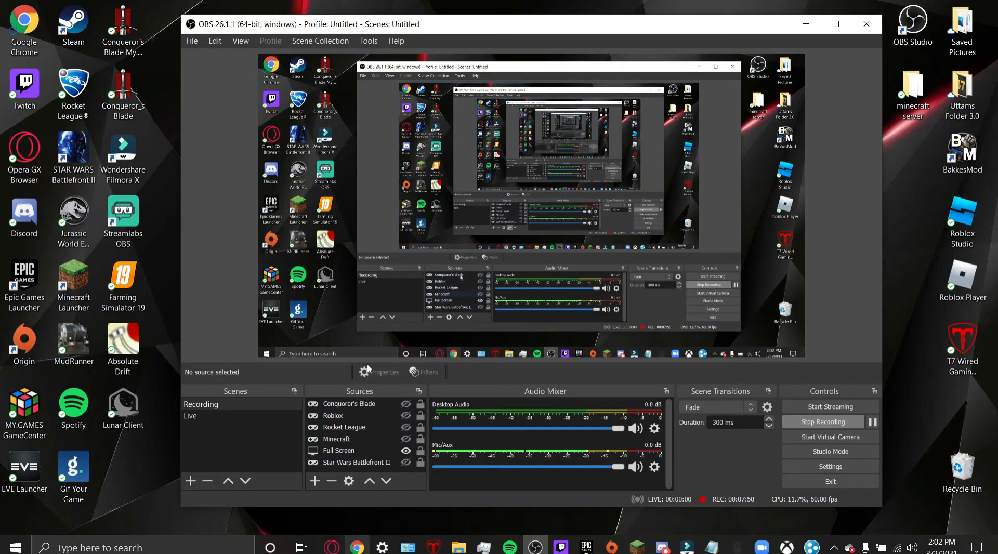
Select the Roblox source and enlarge its bounding box to fill the whole preview canvas.
left_click(371, 430)
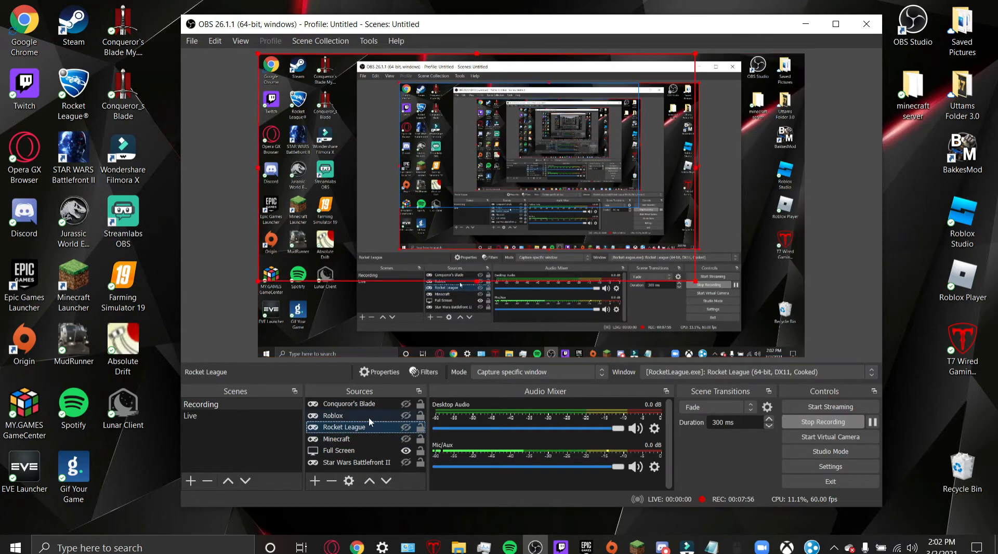
left_click(370, 416)
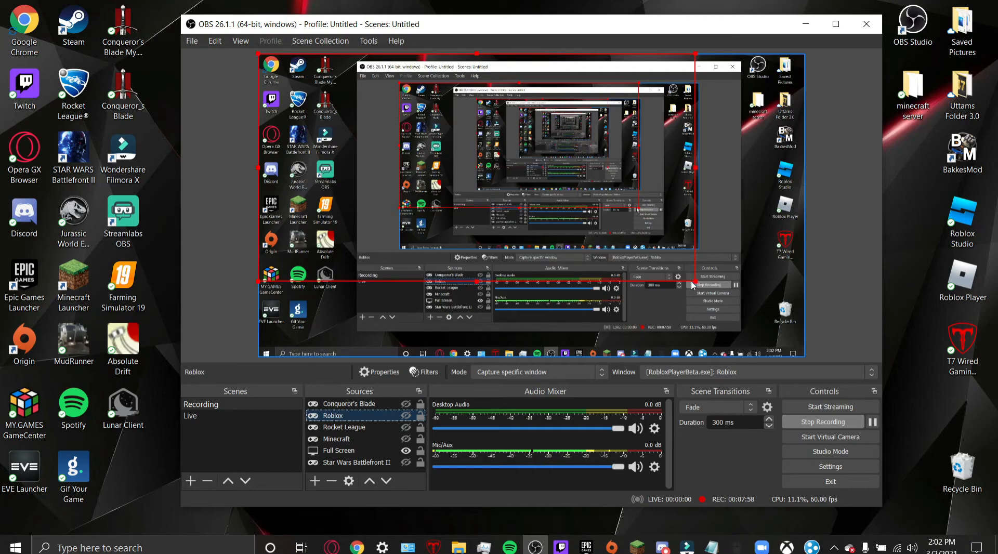
left_click_drag(695, 281, 805, 357)
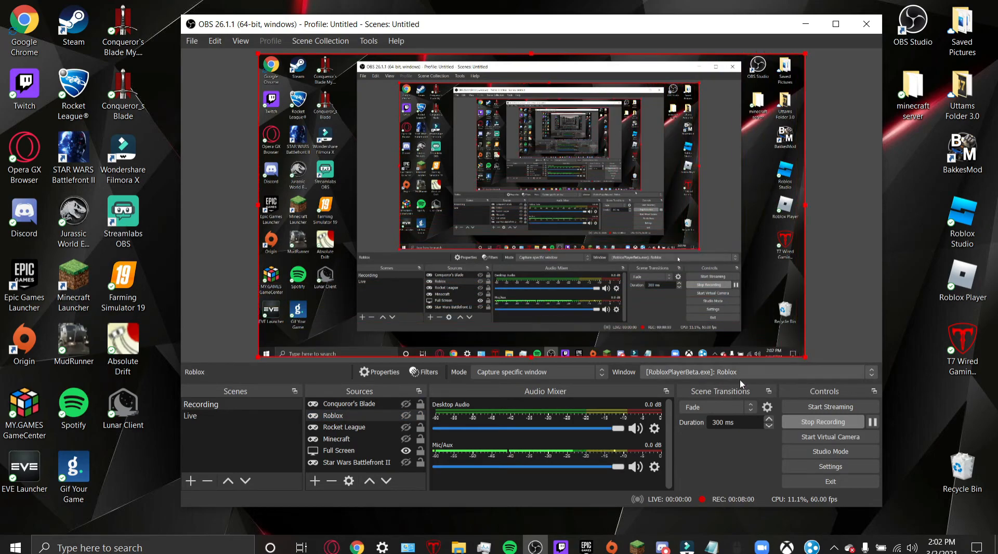
Go through the remaining sources, enlarge the Star Wars Battlefront II source to fill the canvas, and clear the selection.
left_click(369, 405)
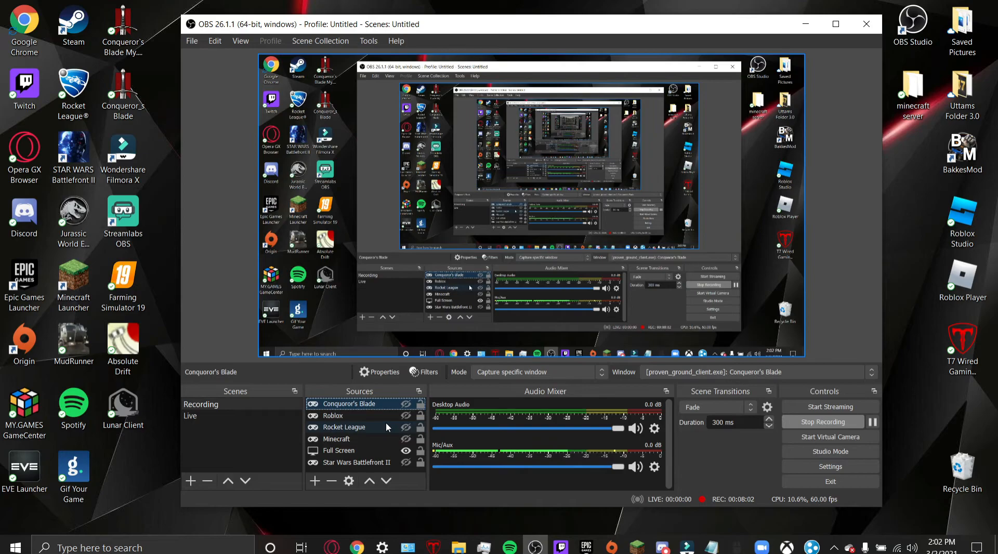
left_click(380, 417)
left_click(364, 427)
left_click(353, 440)
left_click(342, 451)
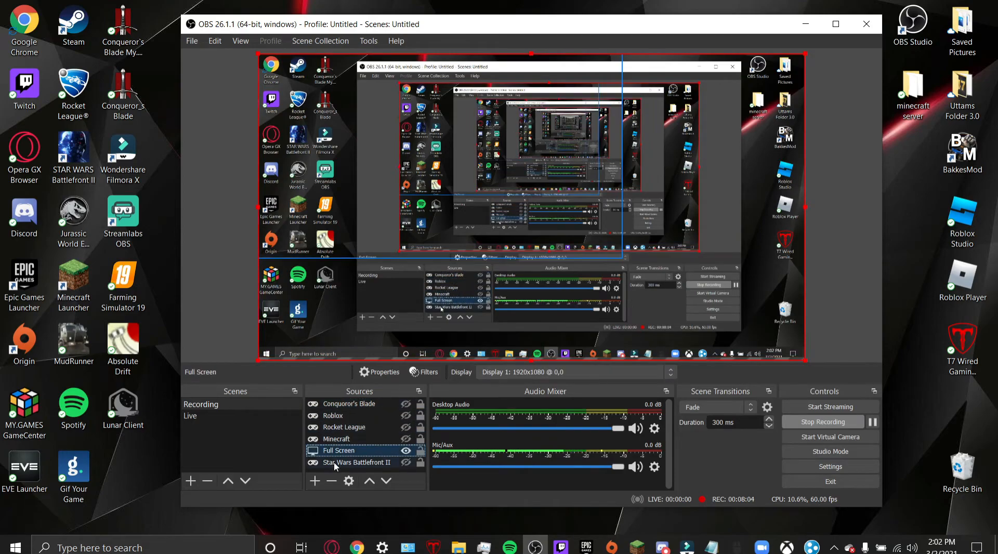
left_click(377, 176)
left_click_drag(622, 258, 806, 358)
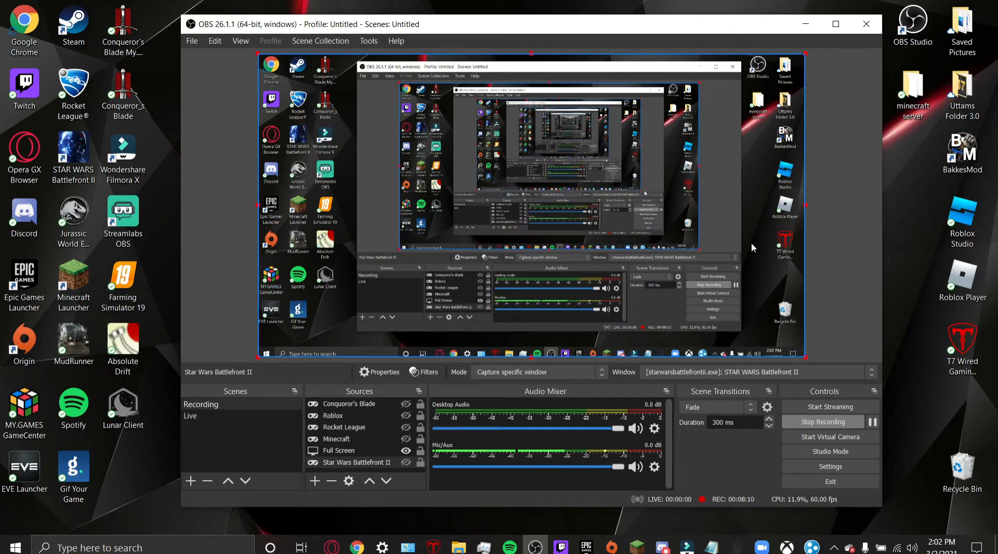
left_click(825, 239)
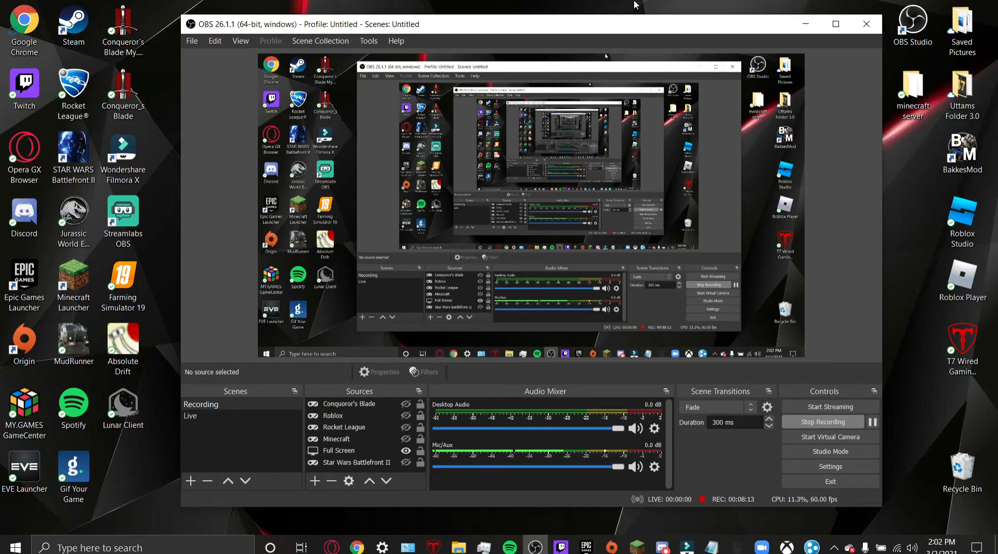
Minimize the OBS window, search Windows for "str" and launch Streamlabs OBS.
left_click(806, 25)
left_click(208, 547)
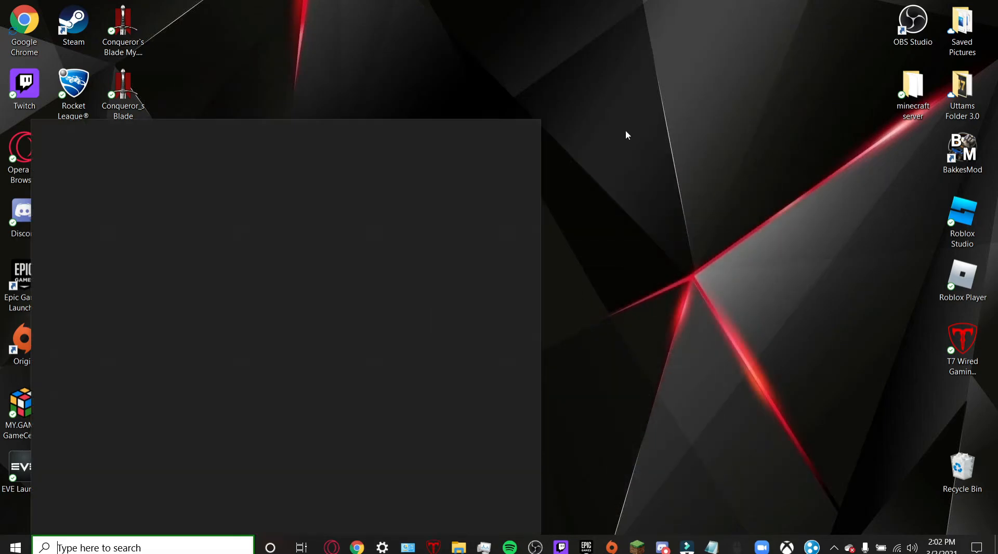
type("dt")
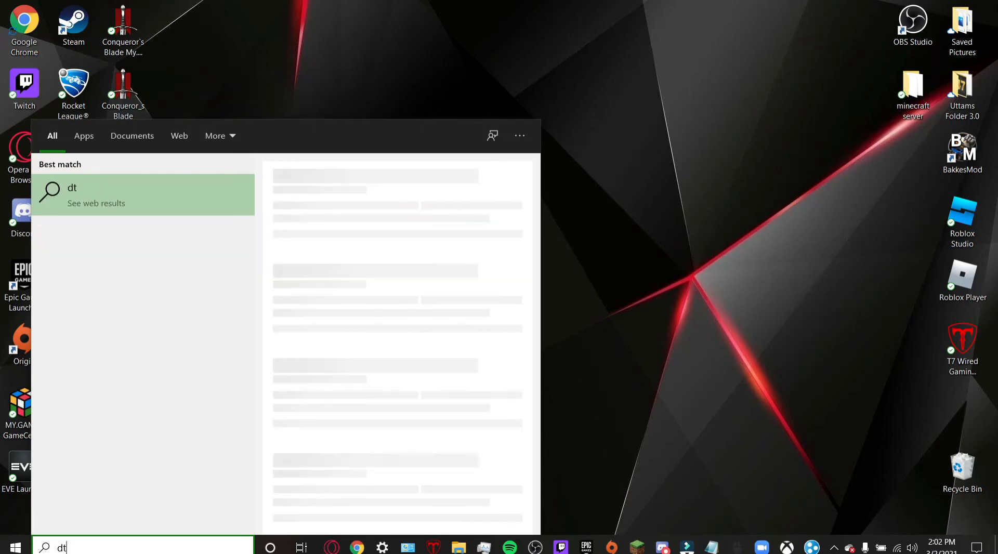
key("BackSpace")
key("BackSpace")
type("str")
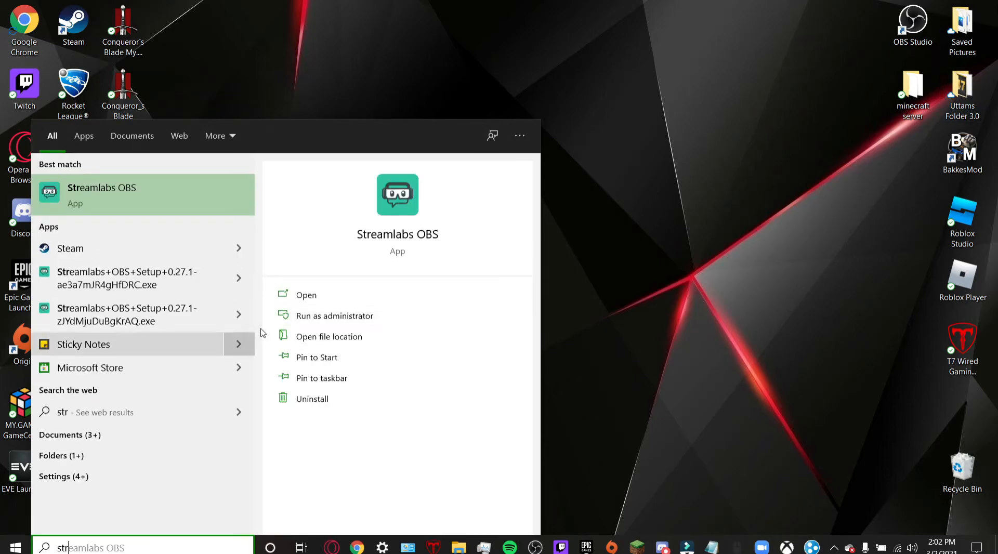
left_click(312, 297)
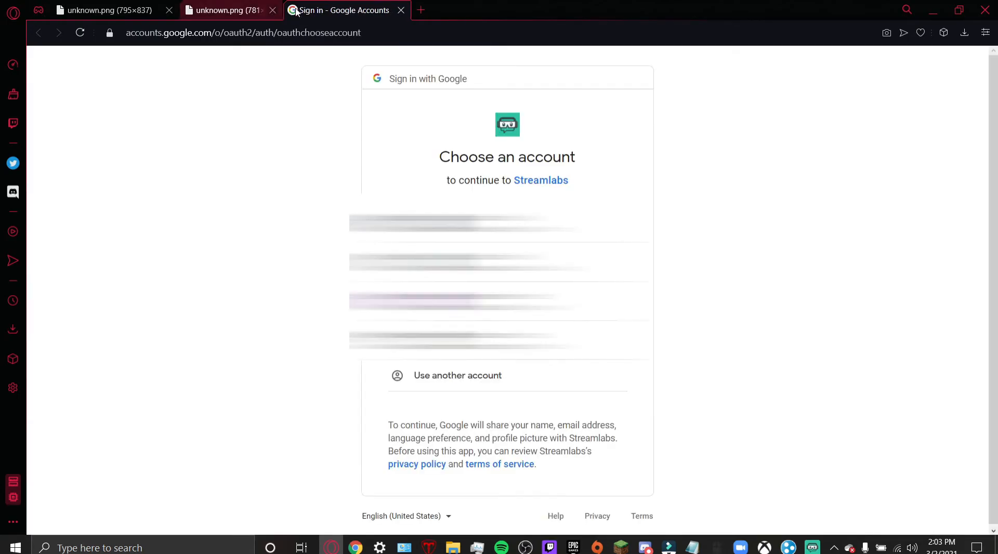
Close the two unknown.png browser tabs and sign in to Streamlabs with the Google account and its YouTube brand account.
left_click(272, 10)
left_click(169, 10)
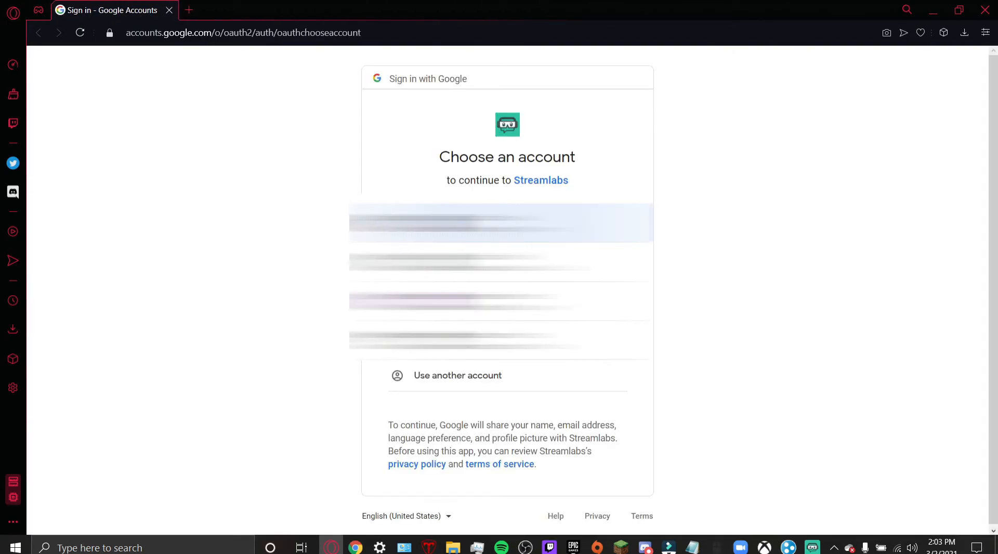
left_click(448, 229)
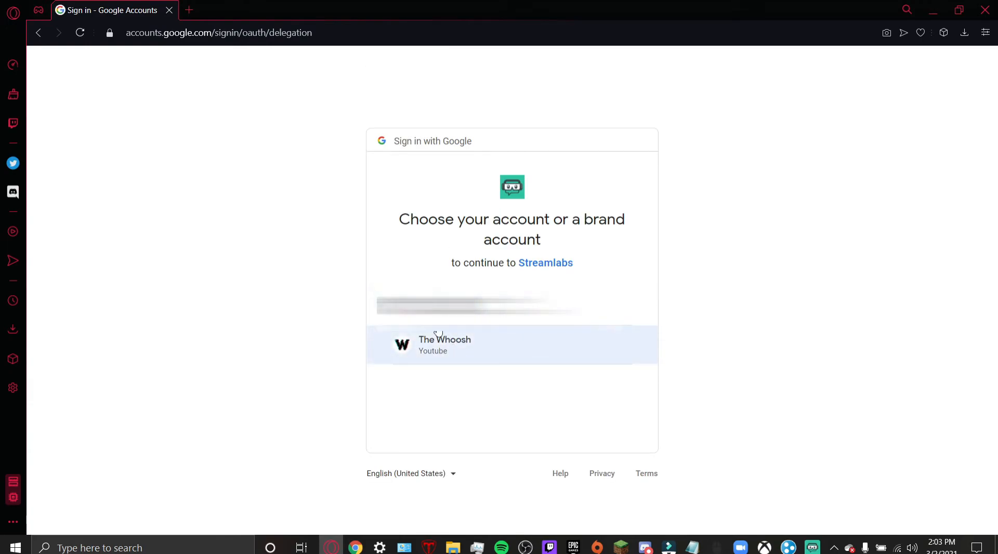
left_click(452, 355)
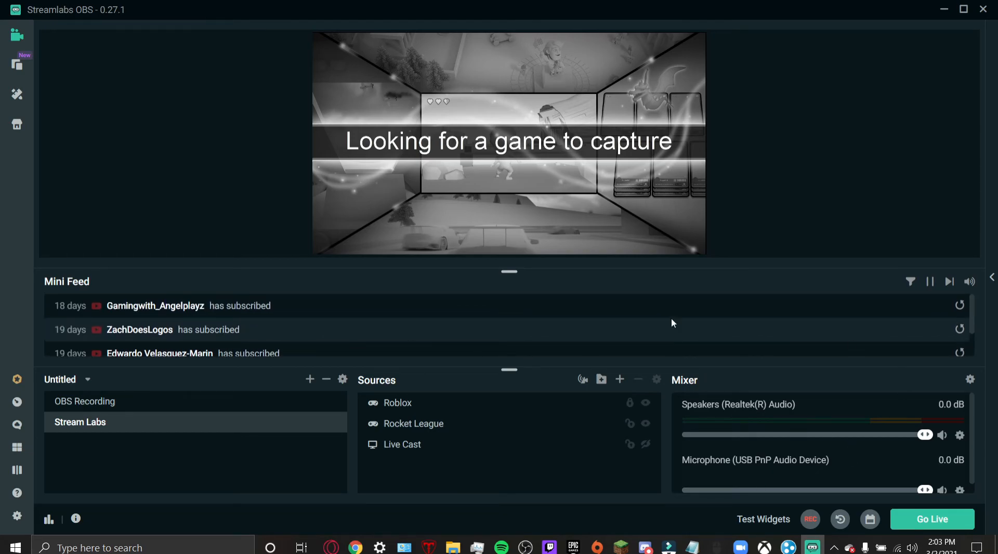
Look over the OBS Recording and Stream Labs scenes, the audio mixer and the Rocket League source in Streamlabs OBS.
left_click(199, 410)
left_click(175, 422)
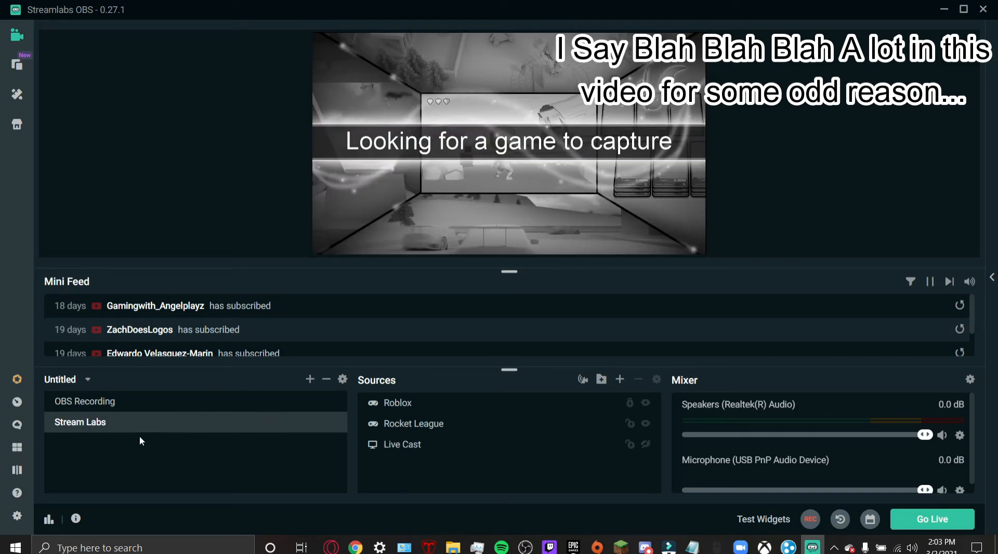
left_click(122, 401)
left_click(121, 422)
scroll(890, 471, "down", 1)
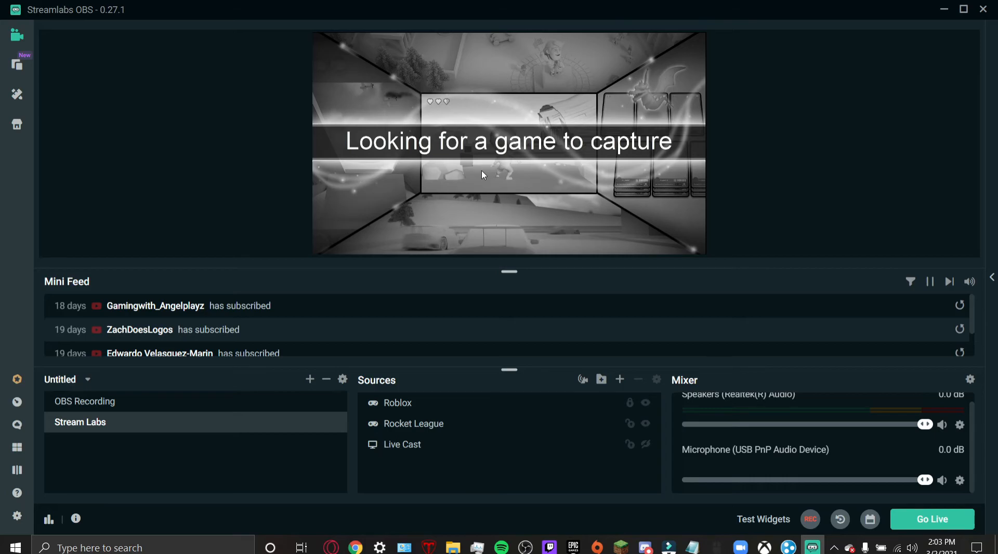
left_click(645, 429)
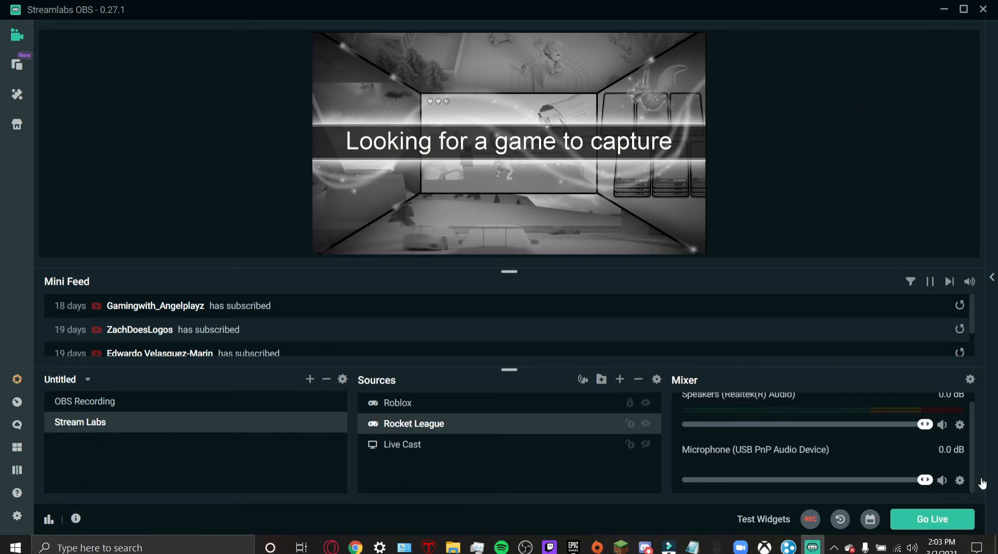
Open the Streamlabs OBS settings and review the streaming output options and the stream destinations.
left_click(17, 516)
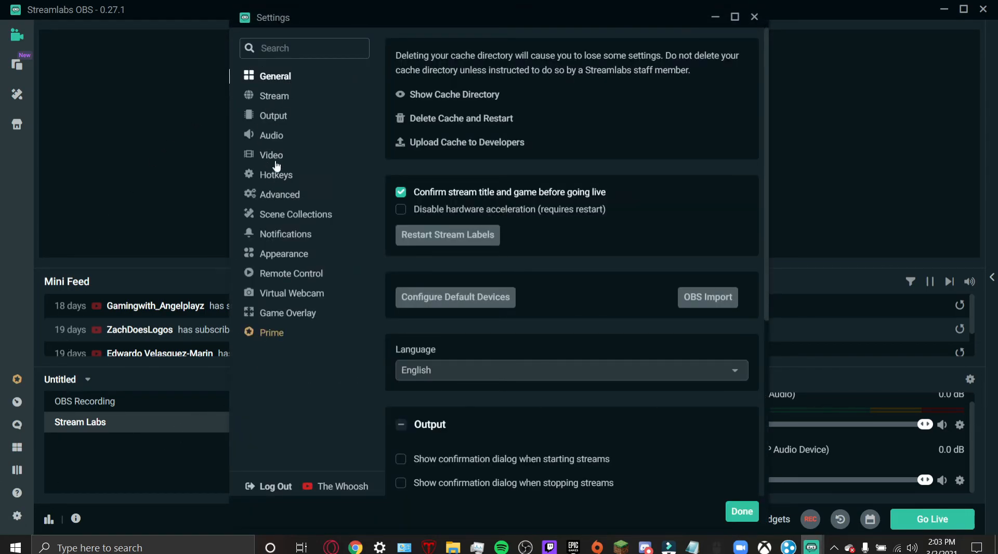
left_click(273, 120)
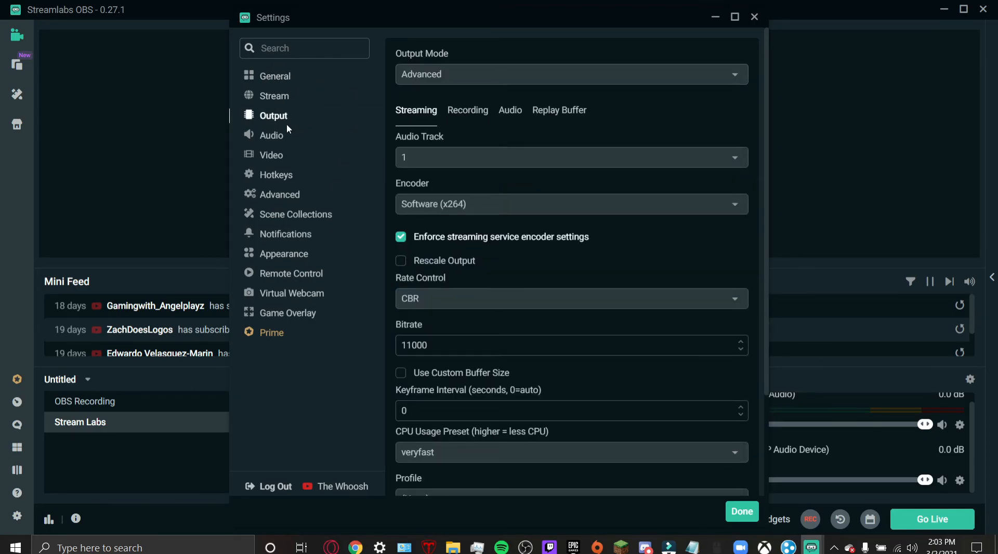
left_click(272, 95)
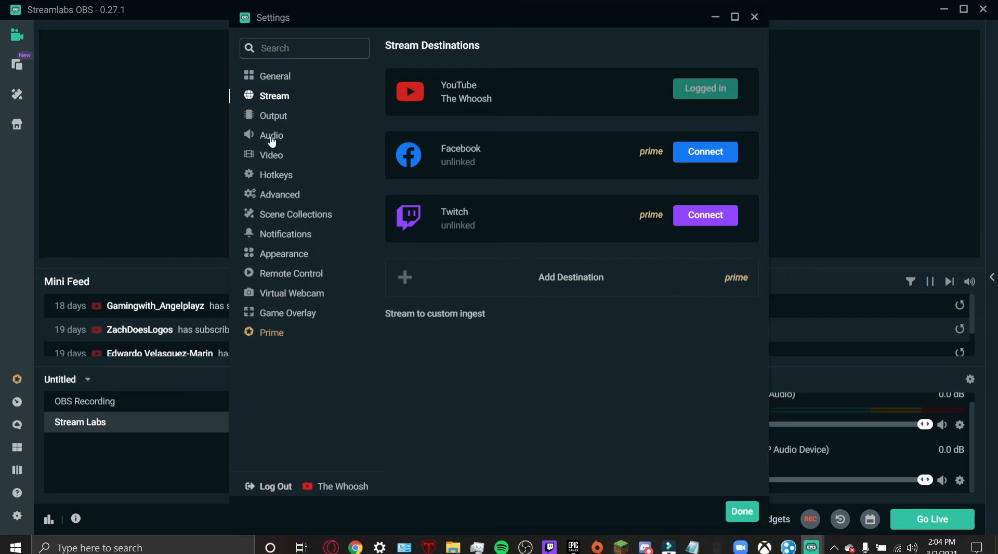
Switch to OBS Studio and open its streaming output settings for comparison with Streamlabs OBS.
left_click(527, 547)
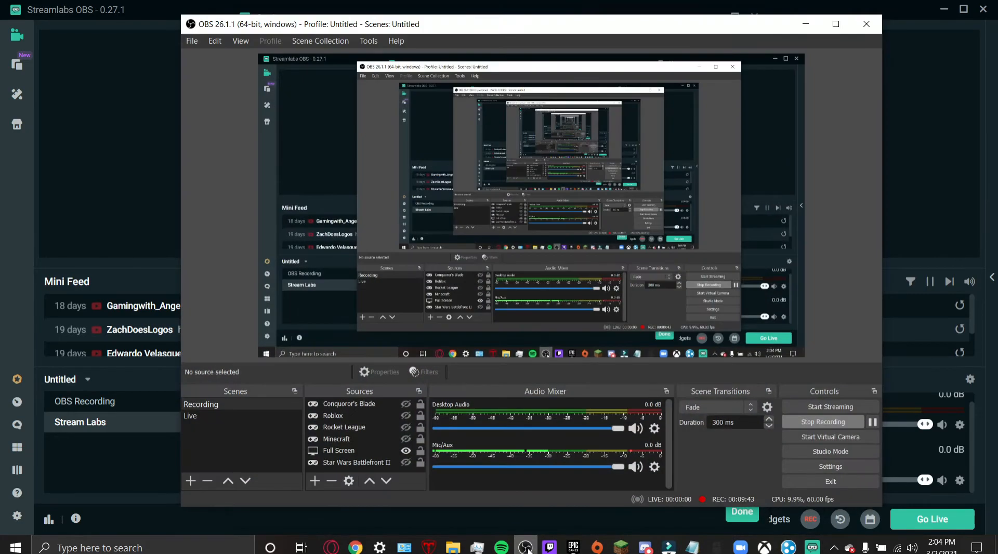
left_click(823, 467)
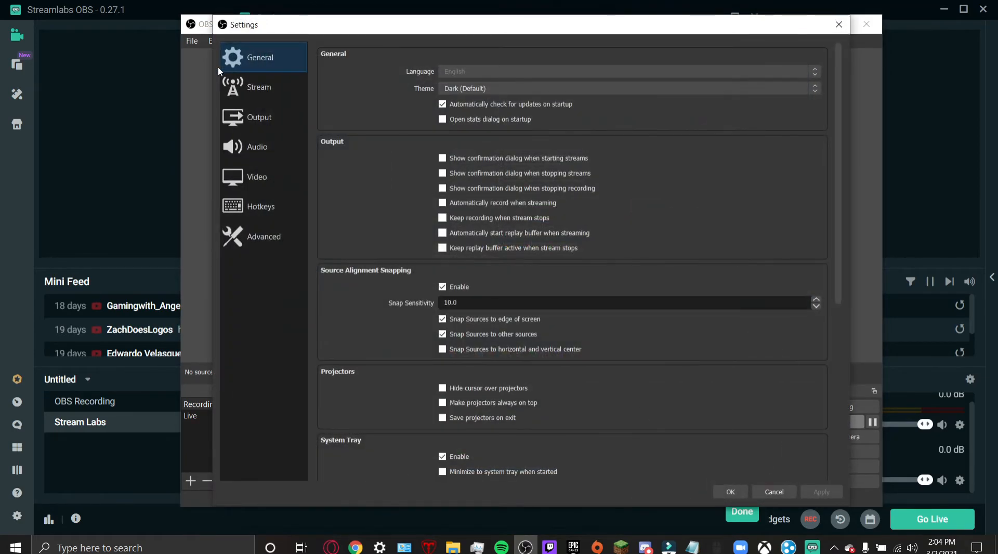
left_click(257, 117)
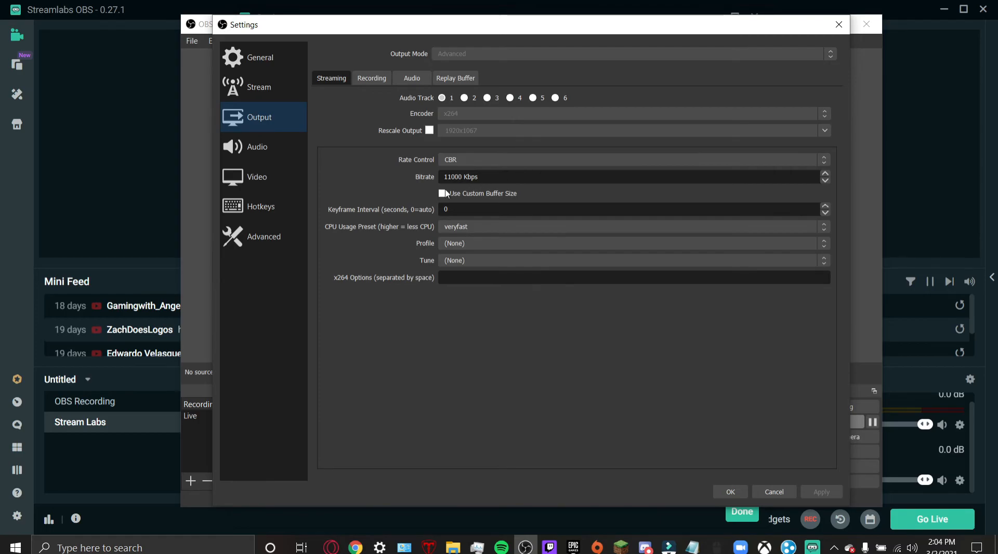
Set the streaming CPU usage preset to ultrafast and check it against the recording output settings.
left_click(481, 227)
left_click(476, 238)
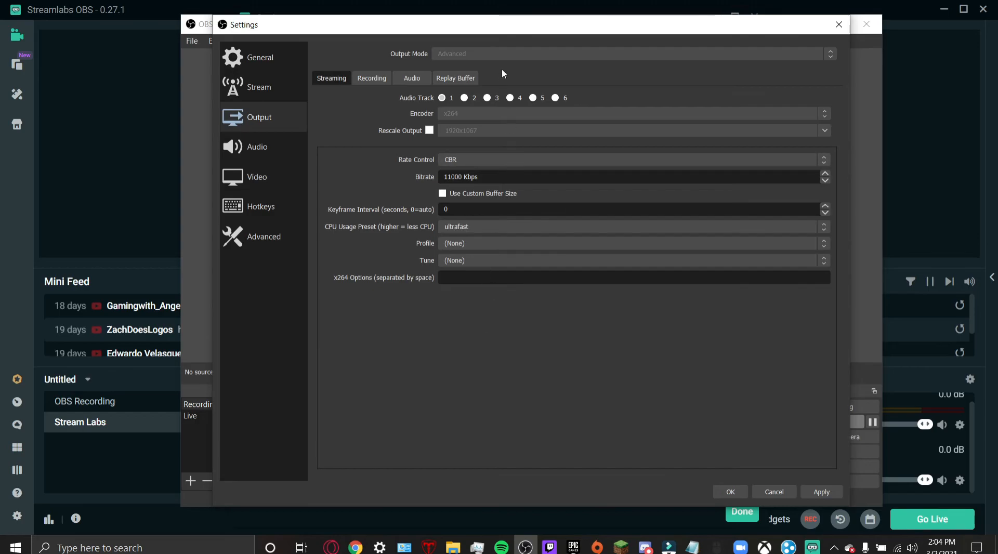
left_click(379, 81)
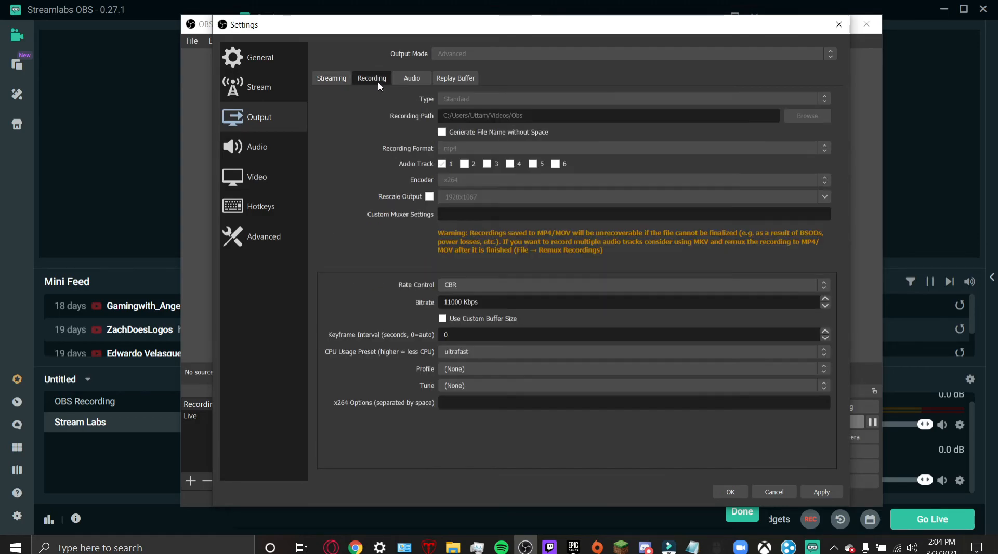
left_click(331, 81)
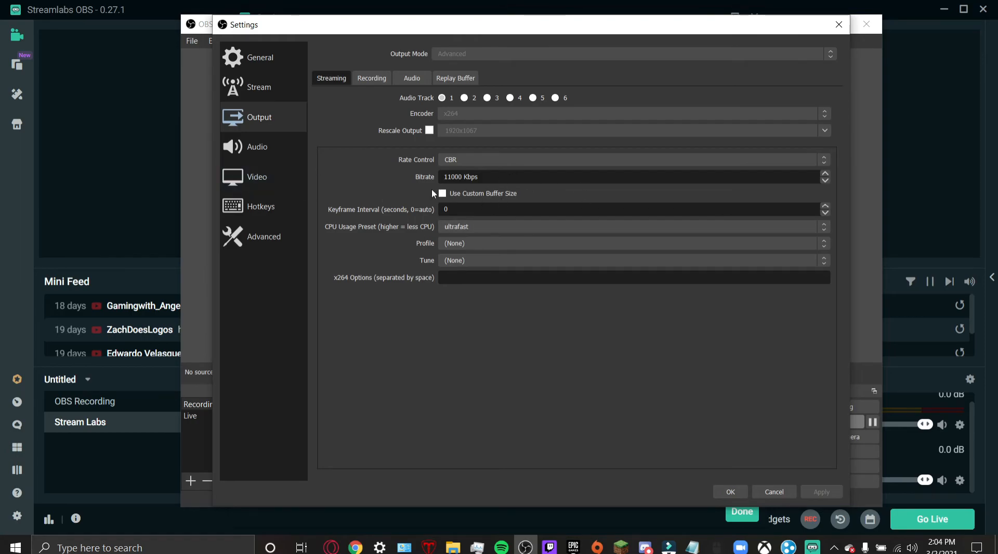
Check the streaming bitrate value and set the streaming CPU usage preset to fast.
left_click_drag(443, 178, 482, 178)
left_click(385, 187)
left_click(463, 227)
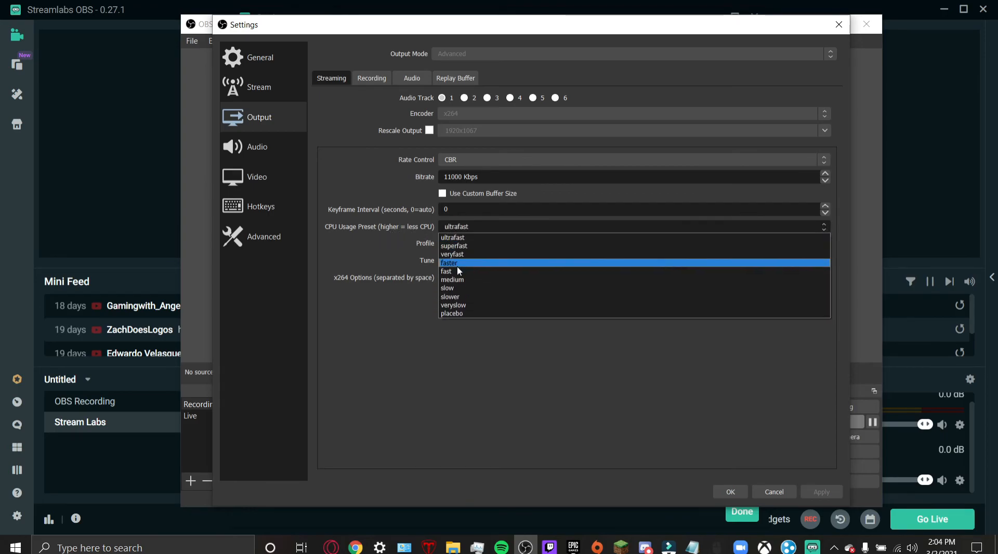
left_click(460, 271)
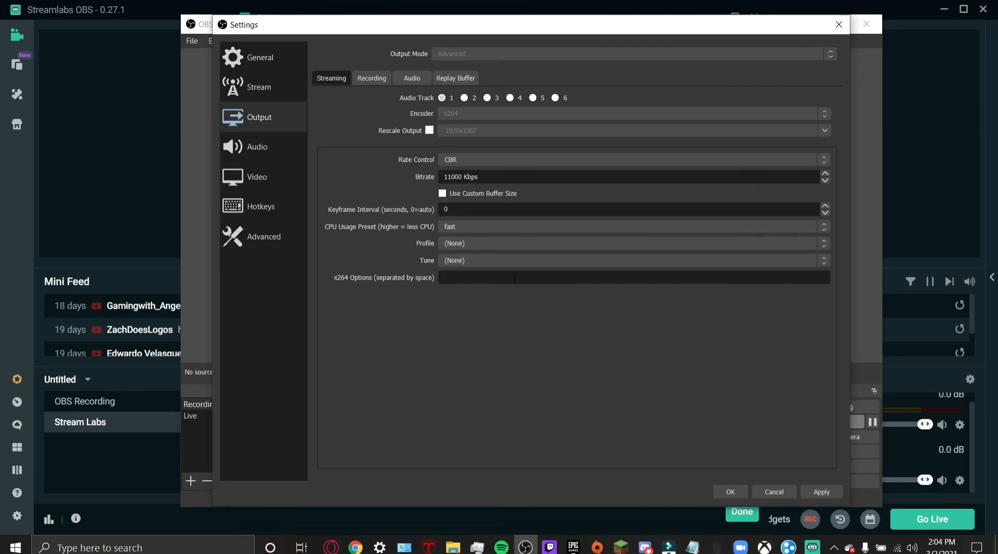
Set the streaming CPU usage preset to veryfast, apply the change and close the OBS Studio settings.
left_click(460, 228)
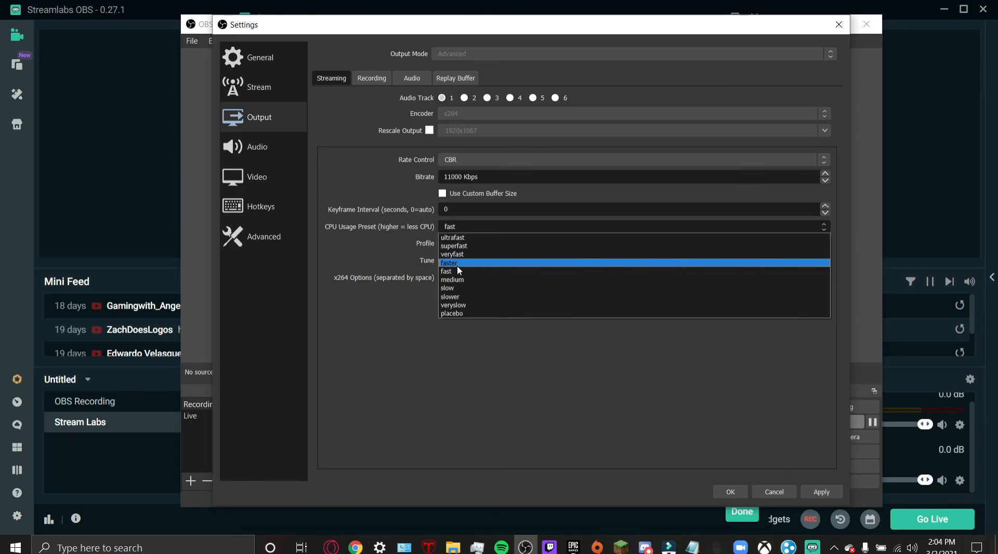
left_click(460, 254)
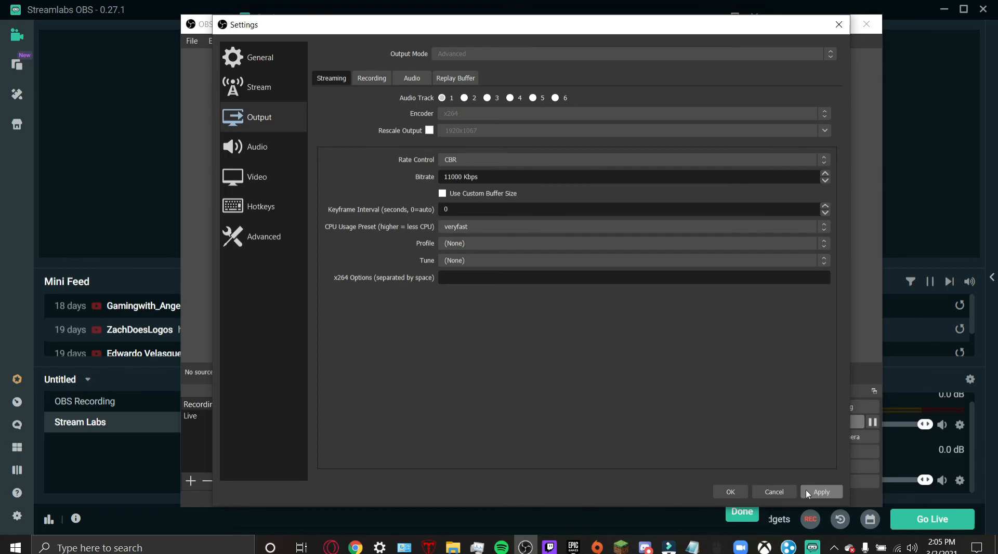
left_click(811, 492)
left_click(754, 492)
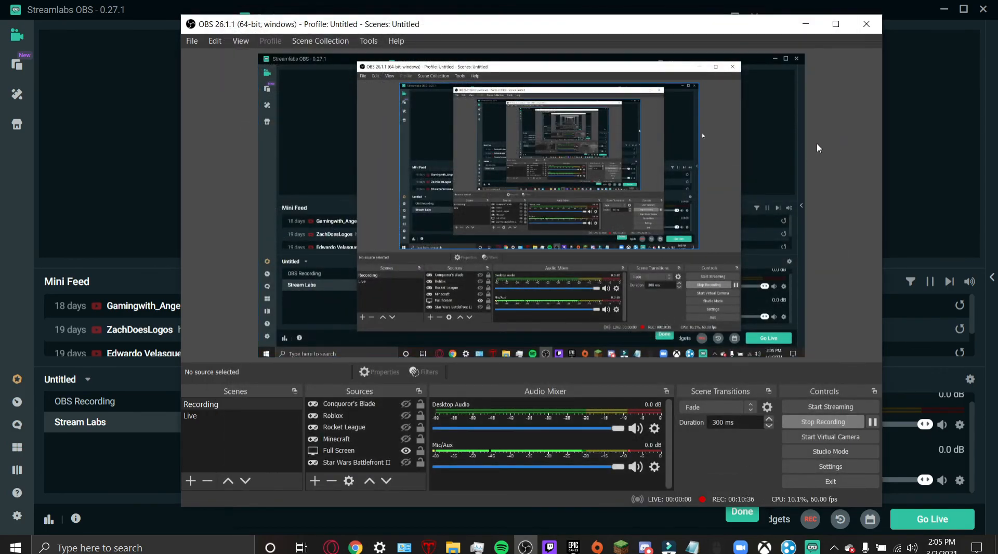
Minimize OBS Studio, then close the Streamlabs OBS settings and the Streamlabs OBS program.
left_click(805, 24)
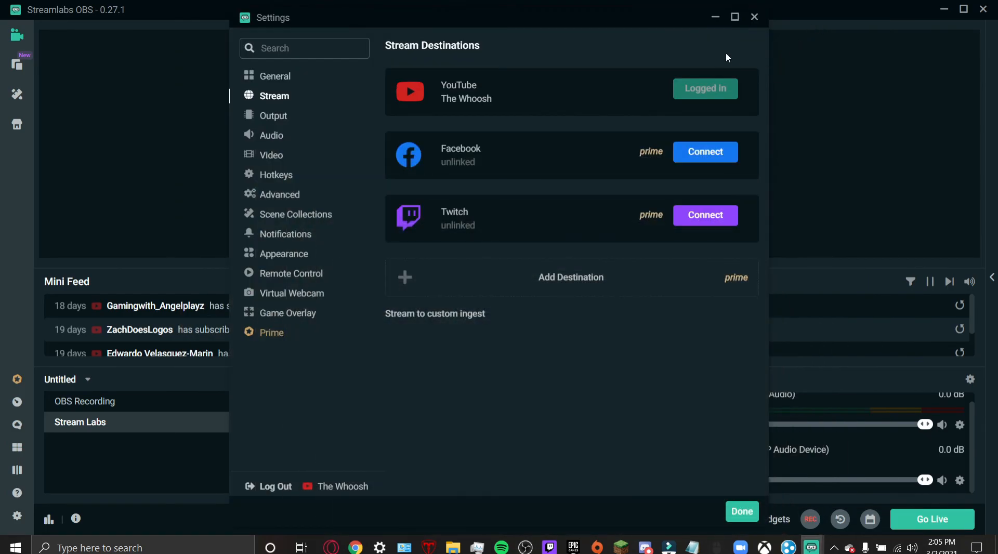
left_click(756, 19)
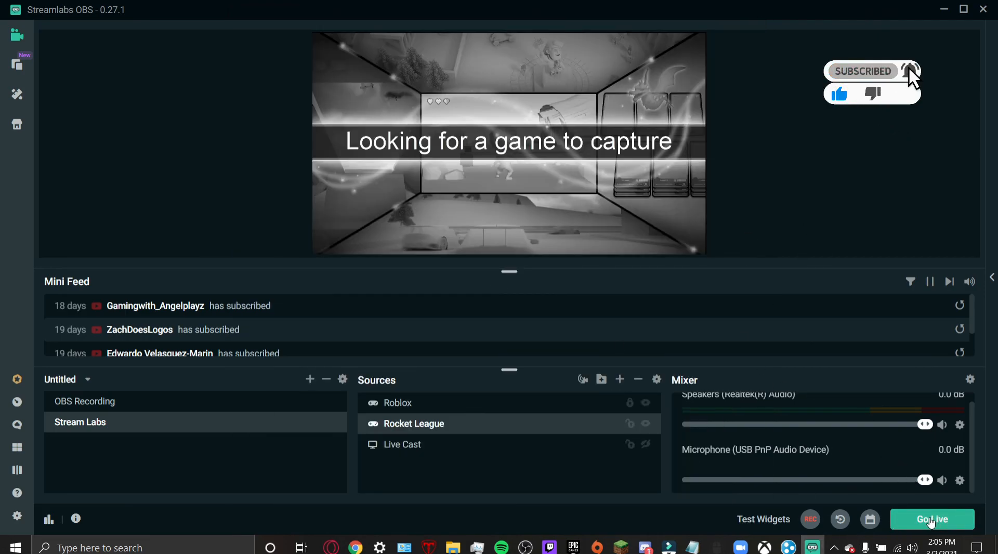
left_click(980, 12)
left_click(978, 14)
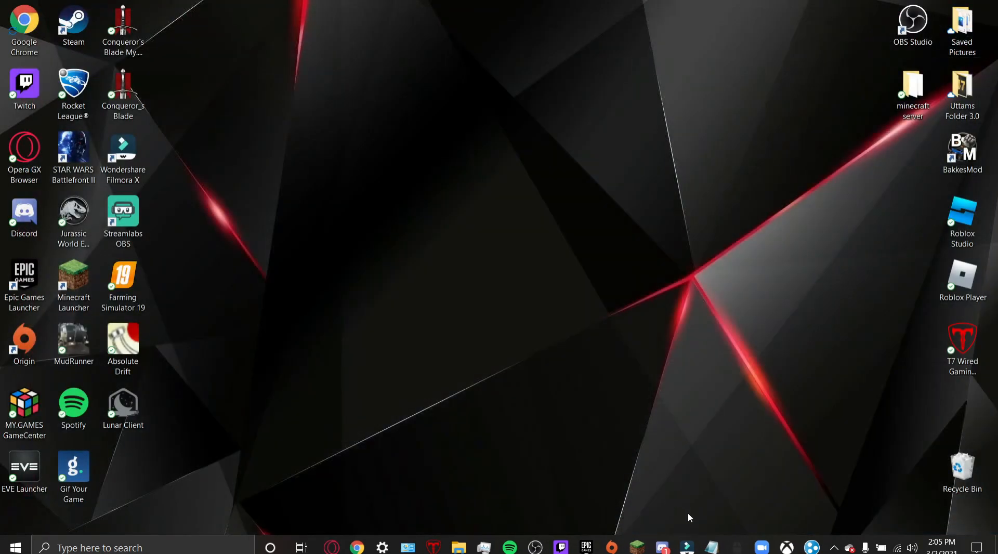